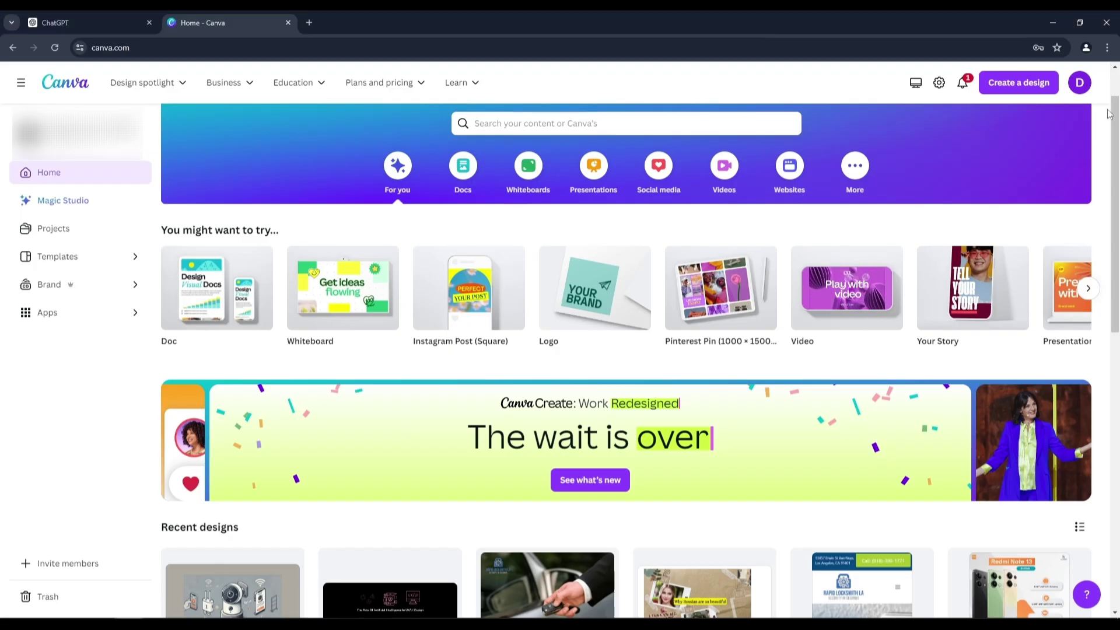
Step: Search the design types for "thumbnail" and create a blank YouTube Thumbnail design
{"action": "left_click", "coordinate": [1014, 87]}
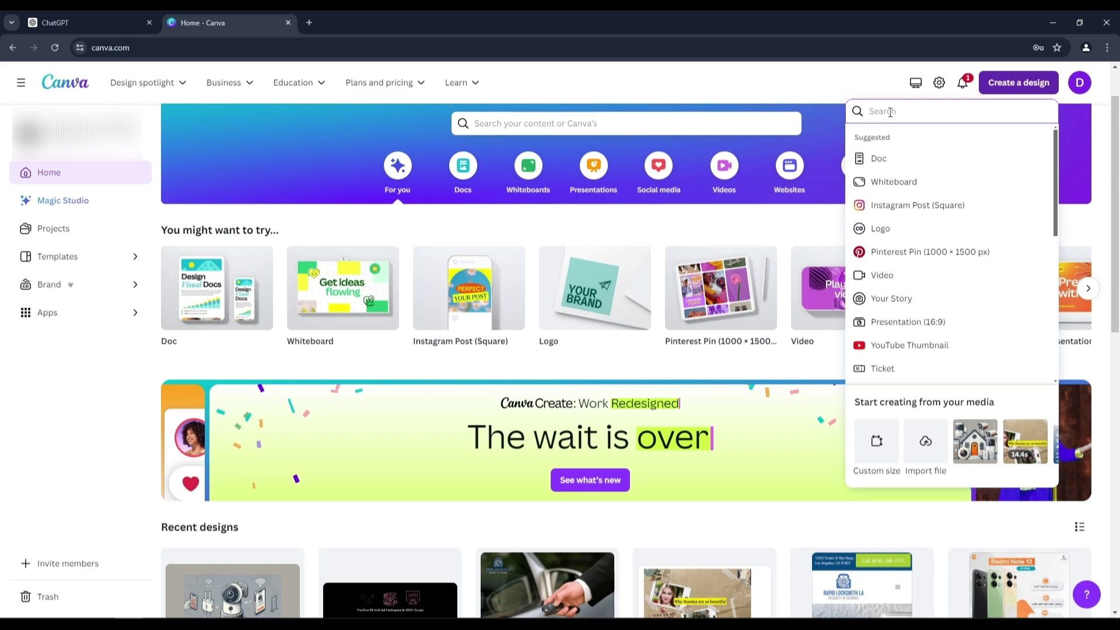
{"action": "type", "text": "thumbnai"}
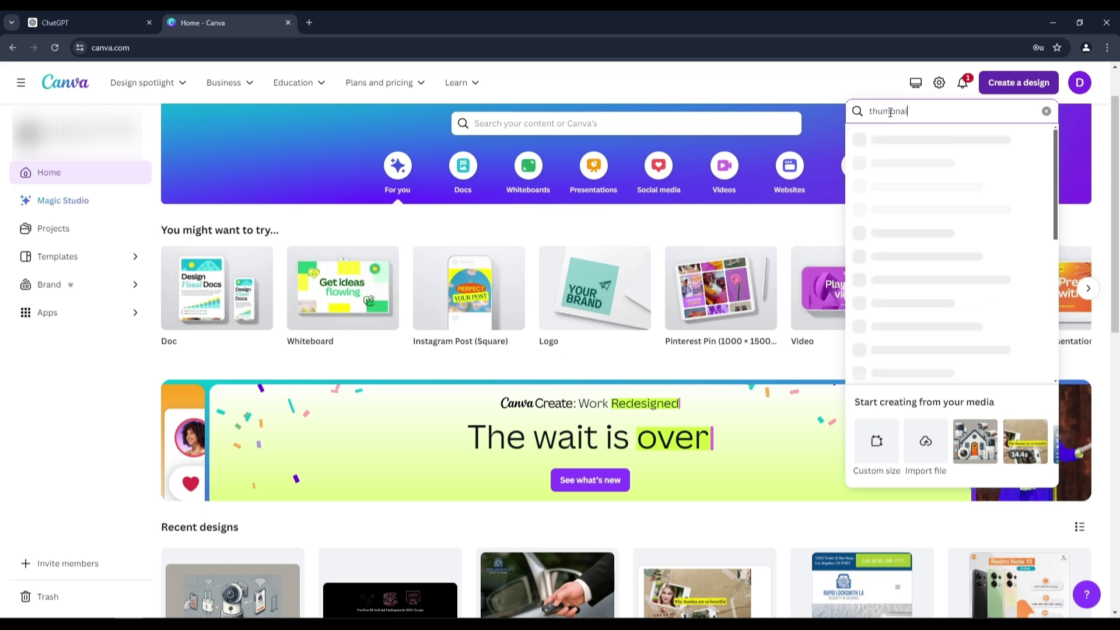
{"action": "type", "text": "l"}
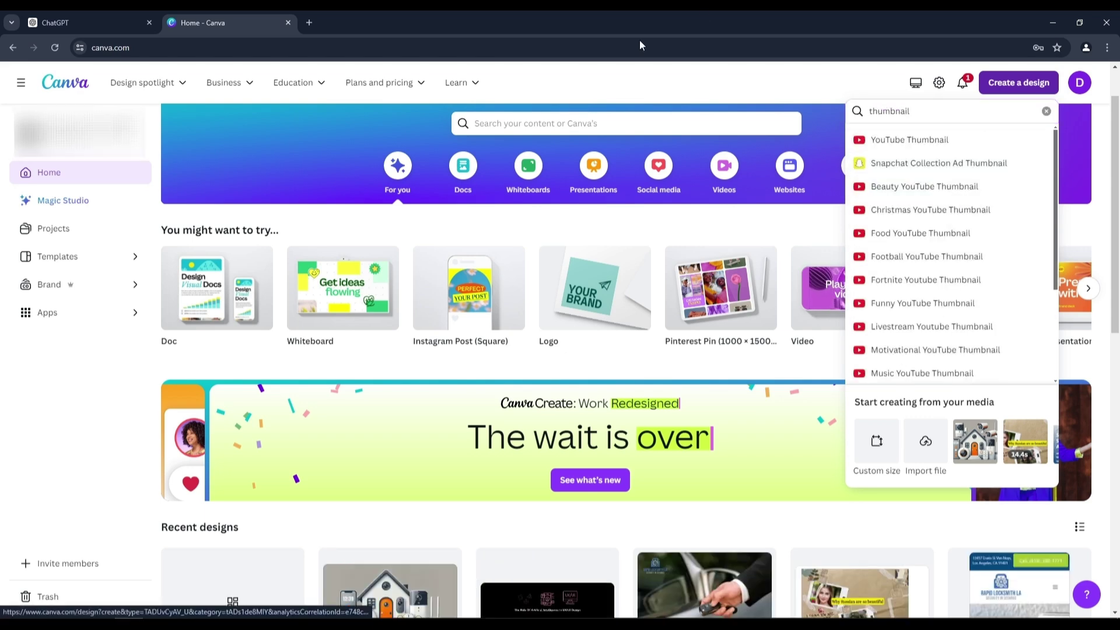
{"action": "left_click", "coordinate": [887, 140]}
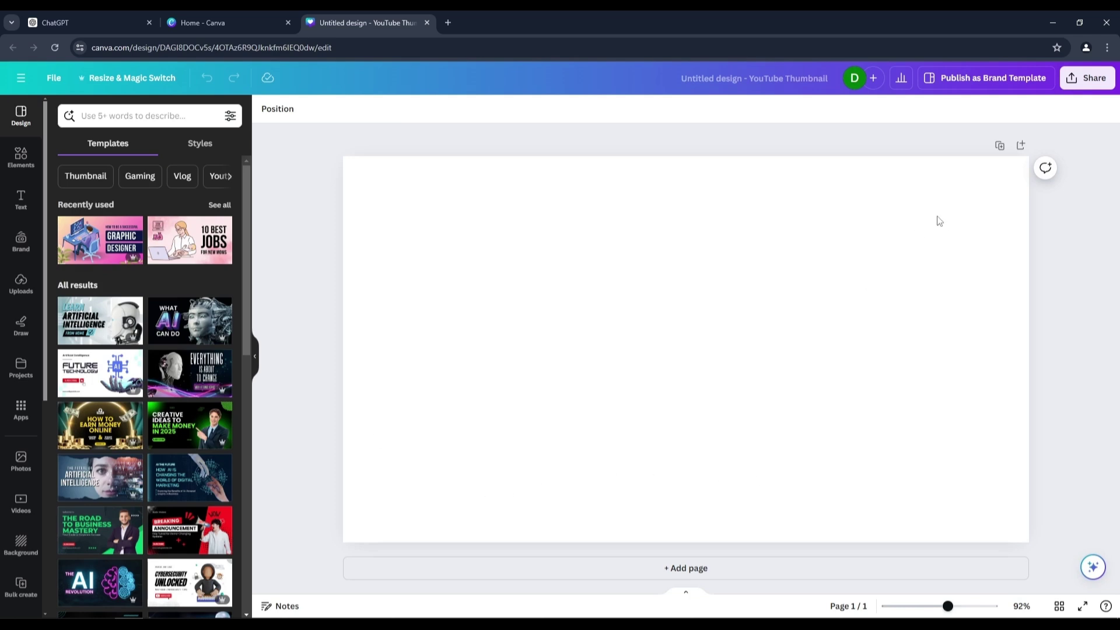
Step: Add a second blank page to the thumbnail design and return to page 1
{"action": "left_click", "coordinate": [671, 297]}
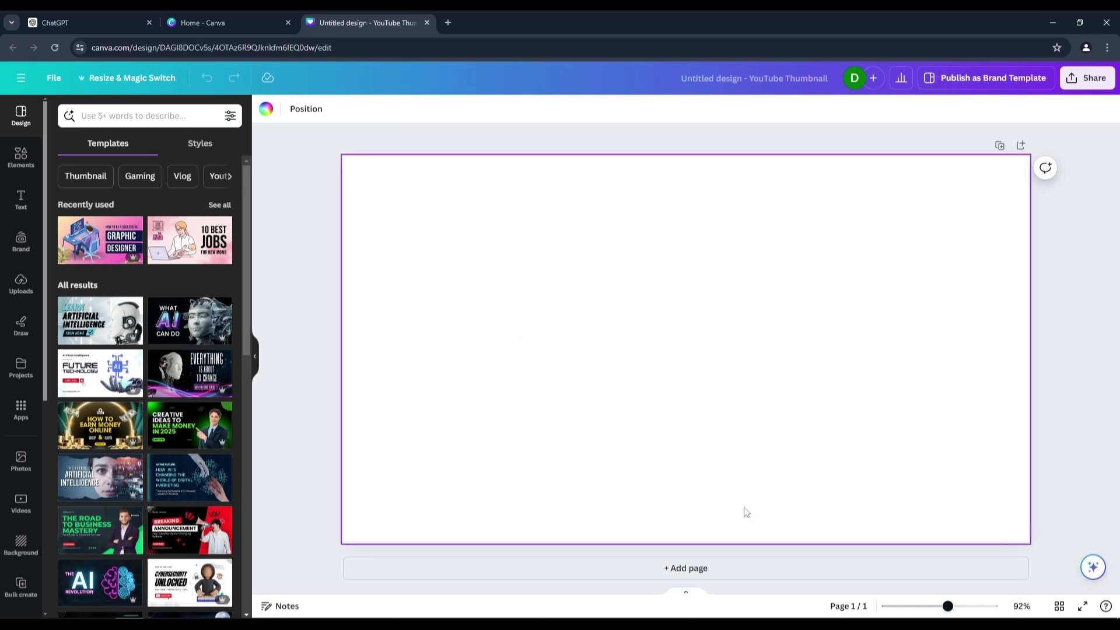
{"action": "left_click", "coordinate": [634, 571]}
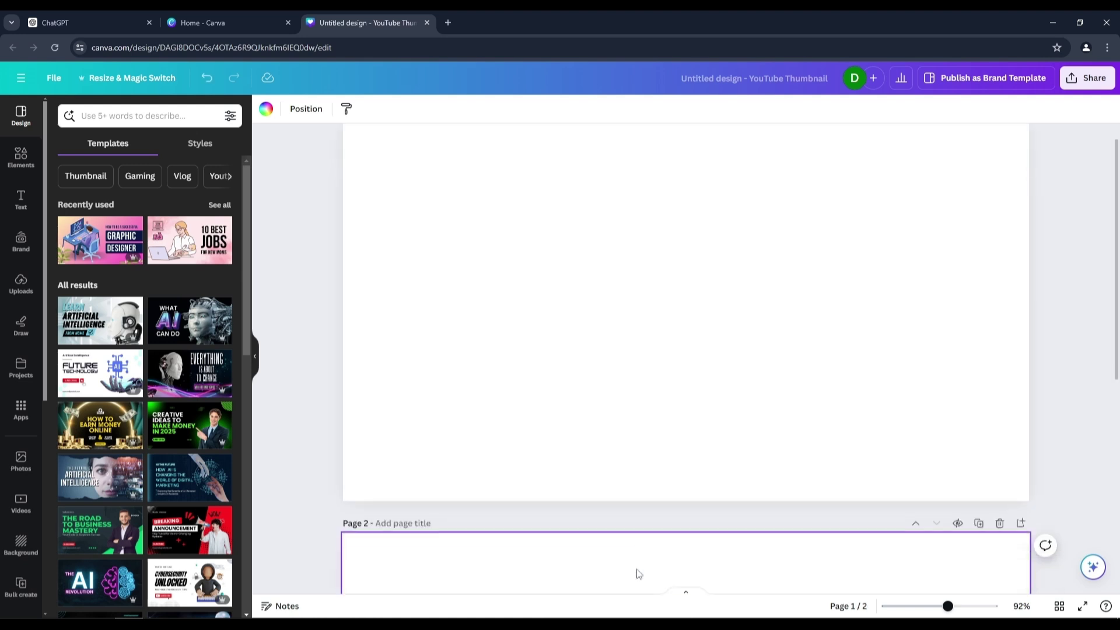
{"action": "scroll", "coordinate": [792, 461], "scroll_direction": "up", "scroll_amount": 7}
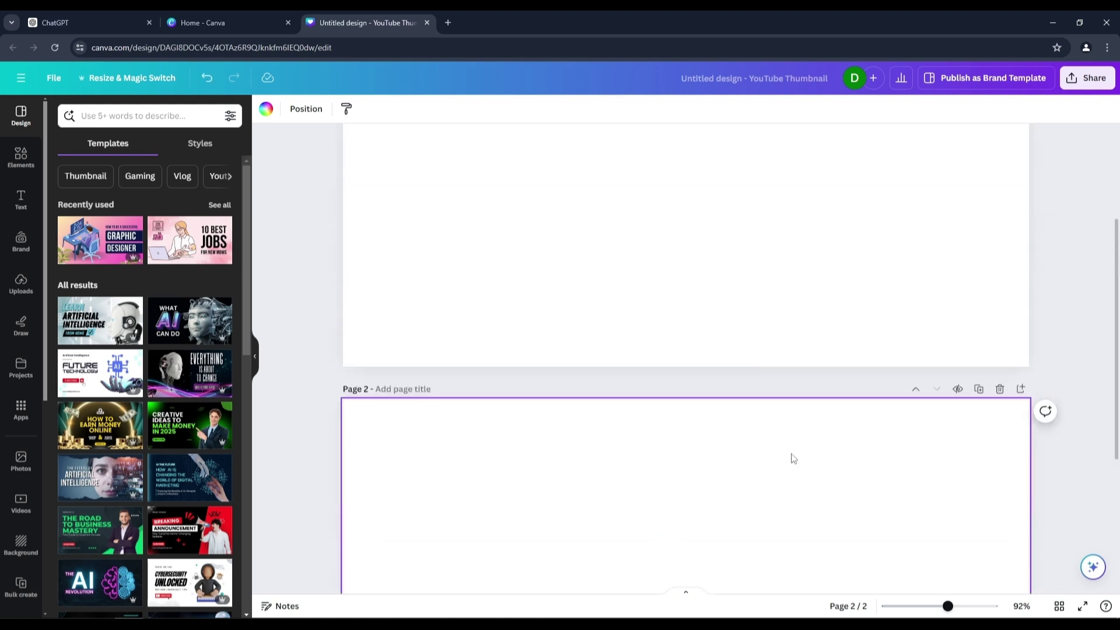
{"action": "left_click", "coordinate": [291, 274]}
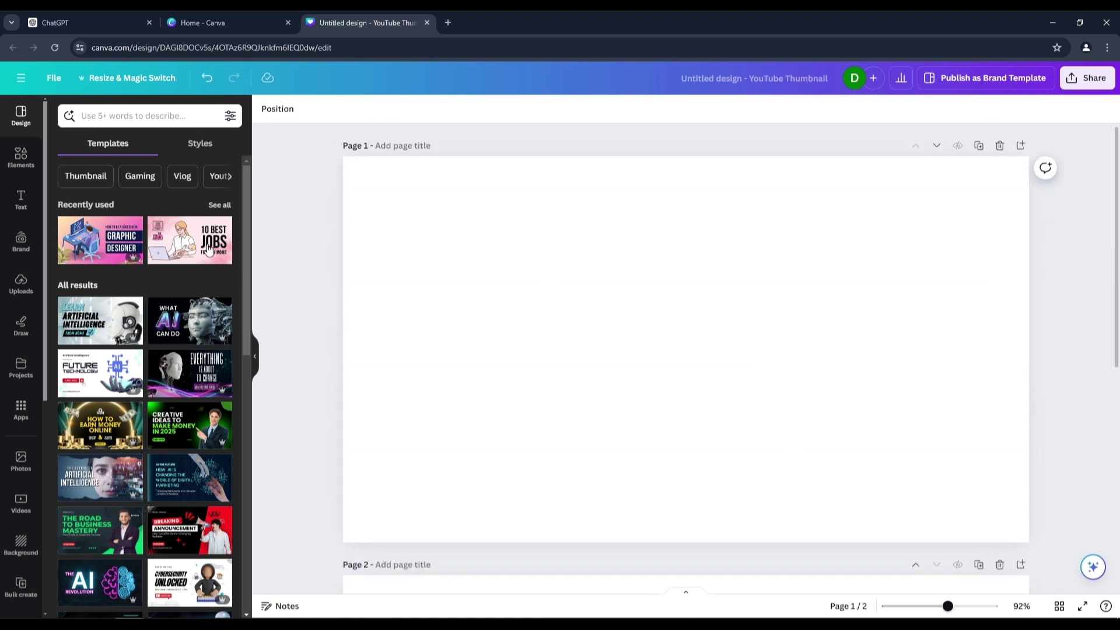
Step: Find templates with the recent search "web design" and apply the pink "How to be a successful Graphic Designer" template to page 1
{"action": "left_click", "coordinate": [131, 117]}
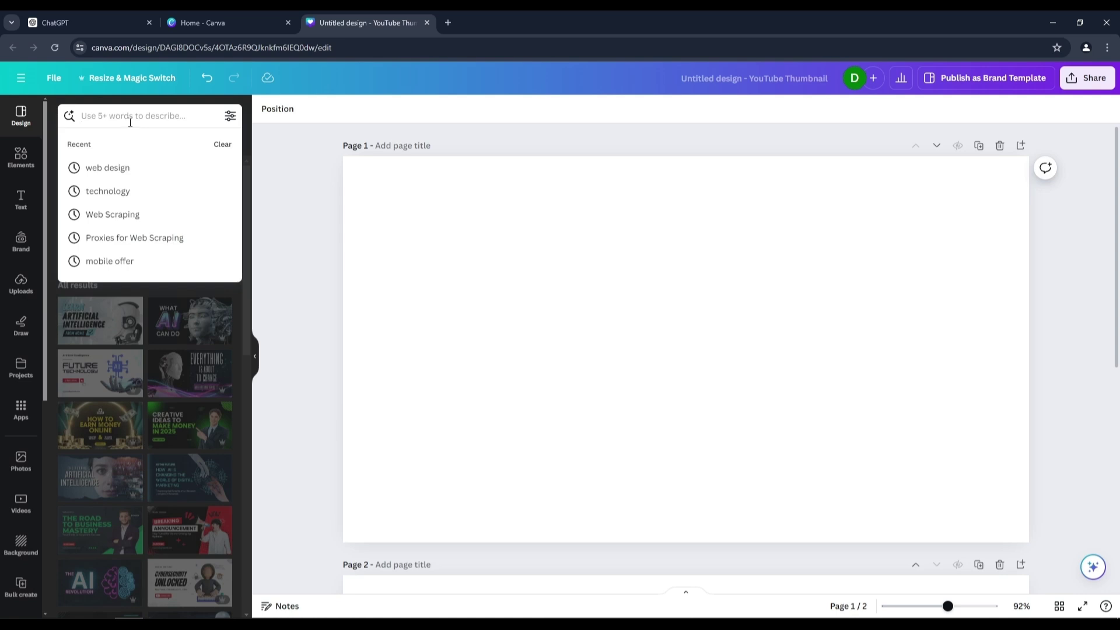
{"action": "left_click", "coordinate": [114, 168]}
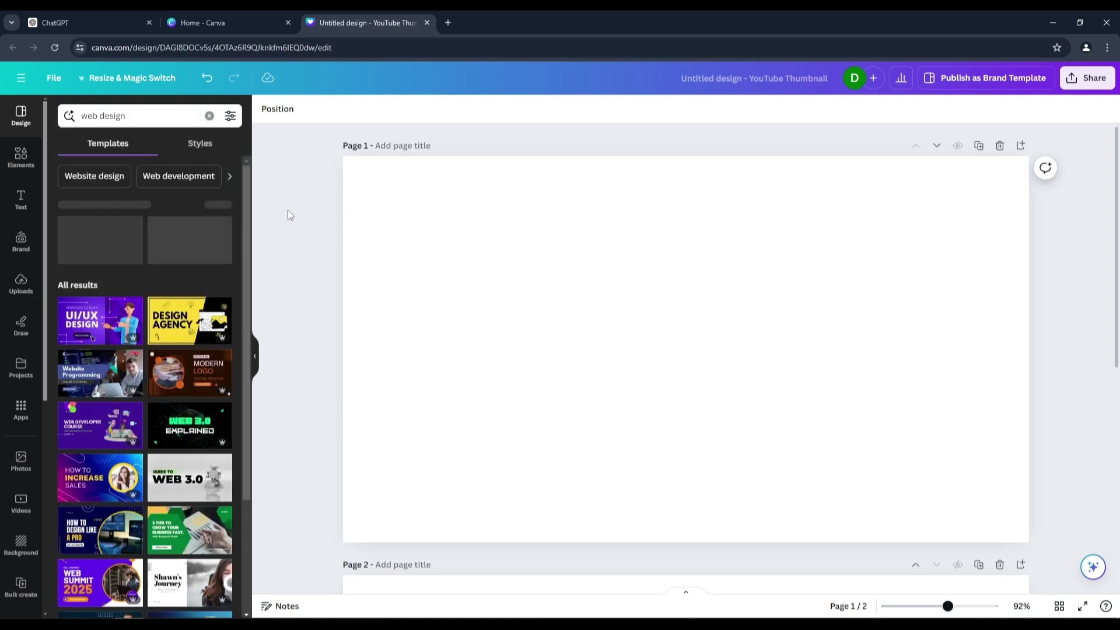
{"action": "scroll", "coordinate": [234, 230], "scroll_direction": "down", "scroll_amount": 4}
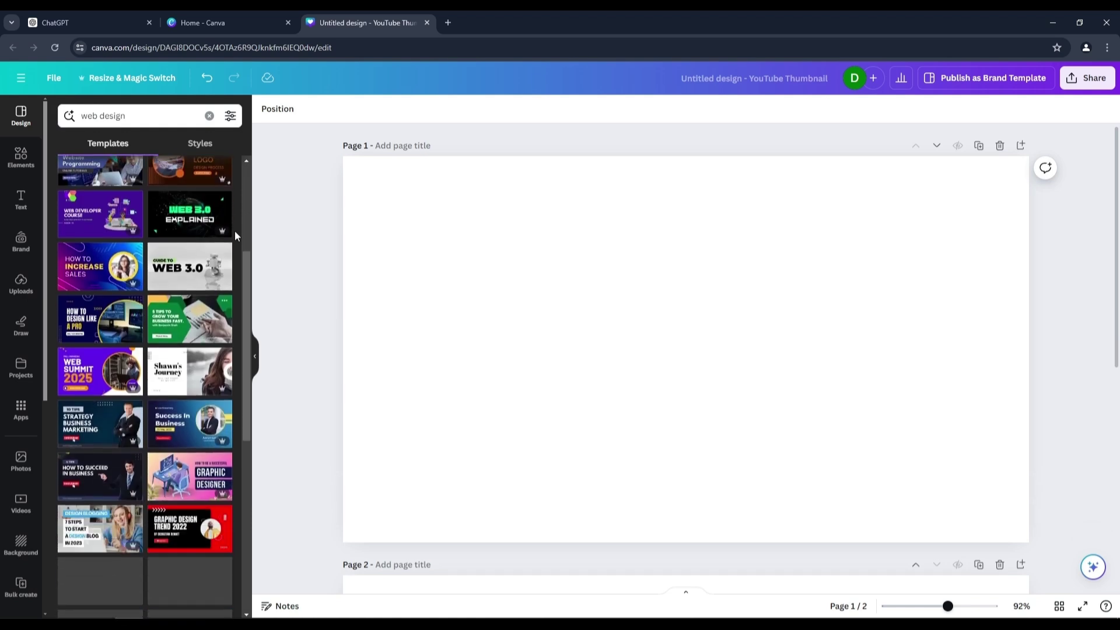
{"action": "scroll", "coordinate": [236, 231], "scroll_direction": "down", "scroll_amount": 3}
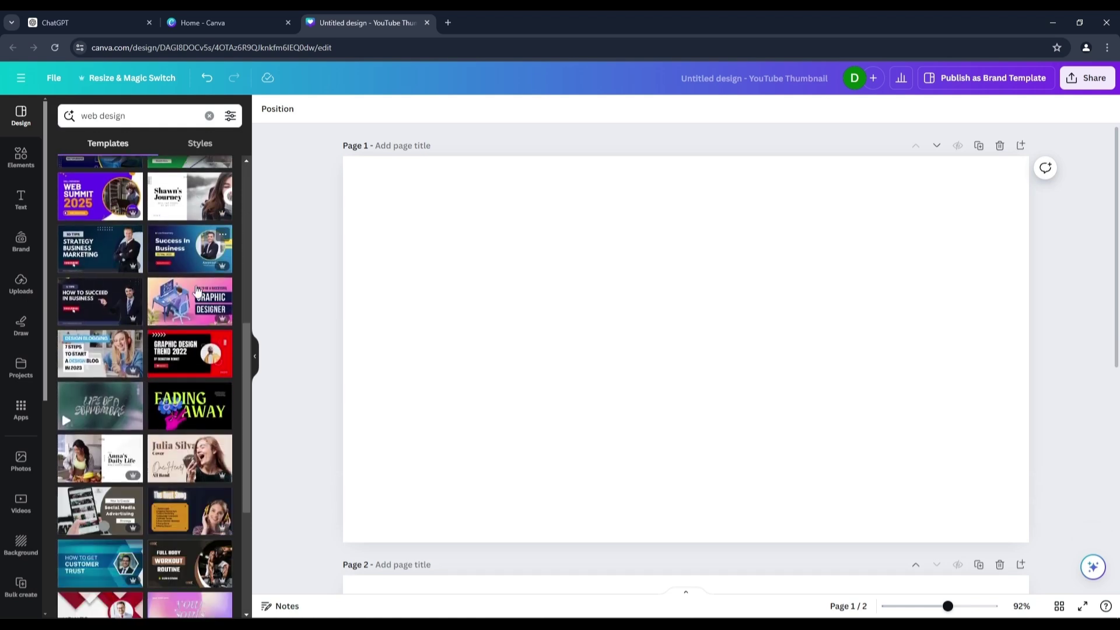
{"action": "scroll", "coordinate": [184, 339], "scroll_direction": "down", "scroll_amount": 1}
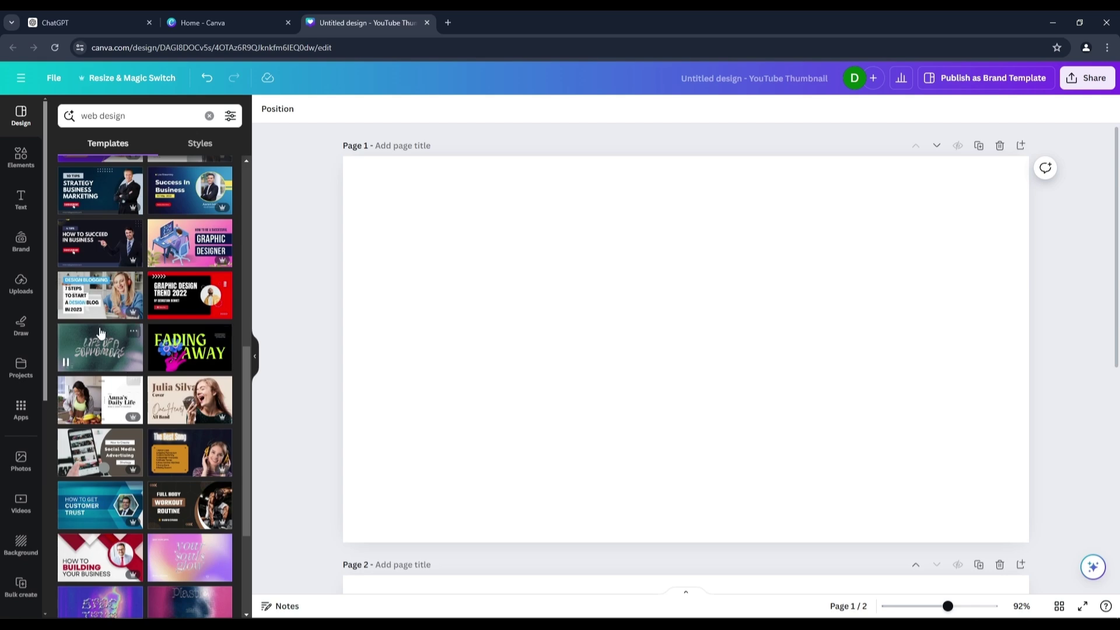
{"action": "scroll", "coordinate": [100, 332], "scroll_direction": "up", "scroll_amount": 6}
{"action": "scroll", "coordinate": [186, 268], "scroll_direction": "down", "scroll_amount": 5}
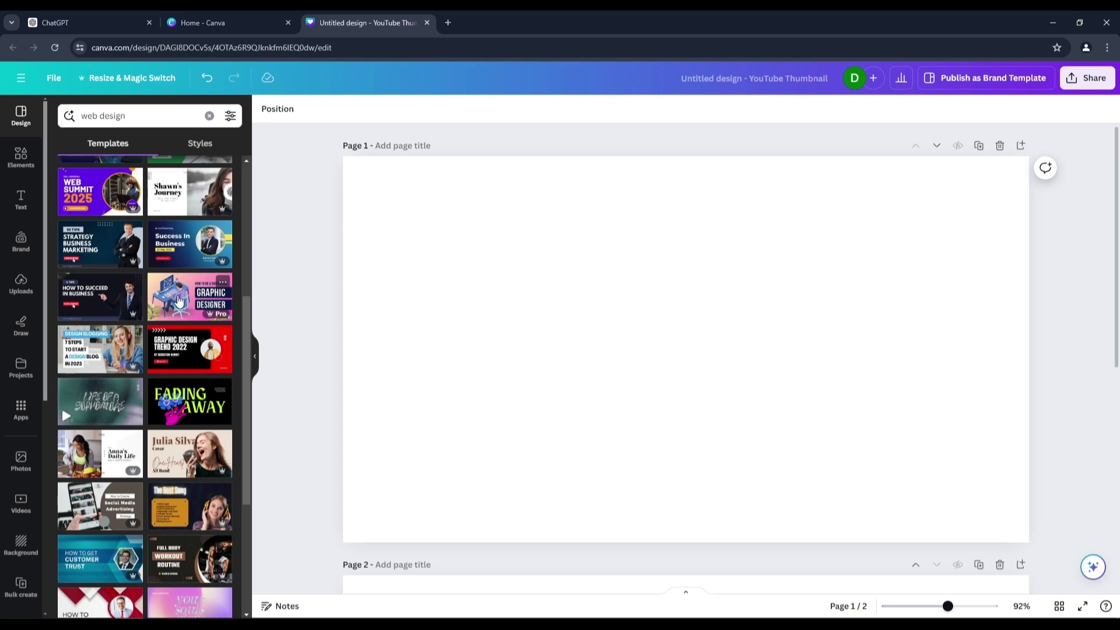
{"action": "left_click", "coordinate": [179, 301]}
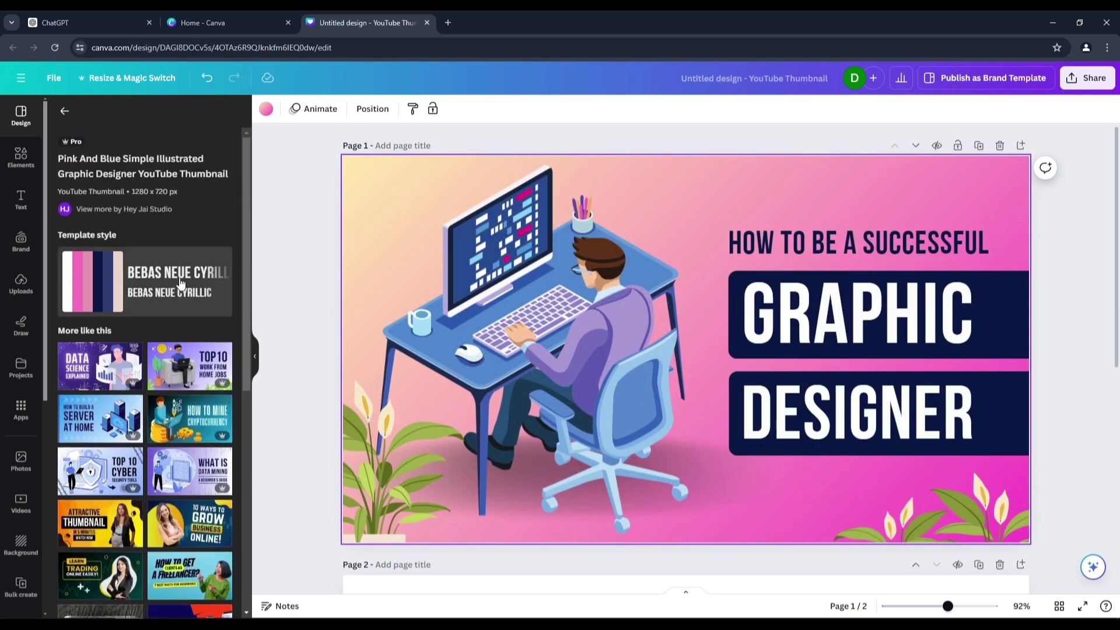
Step: Try the purple "Top 10 Work From Home Jobs" template on page 1 and switch back to the pink "Graphic Designer" template
{"action": "left_click", "coordinate": [191, 366]}
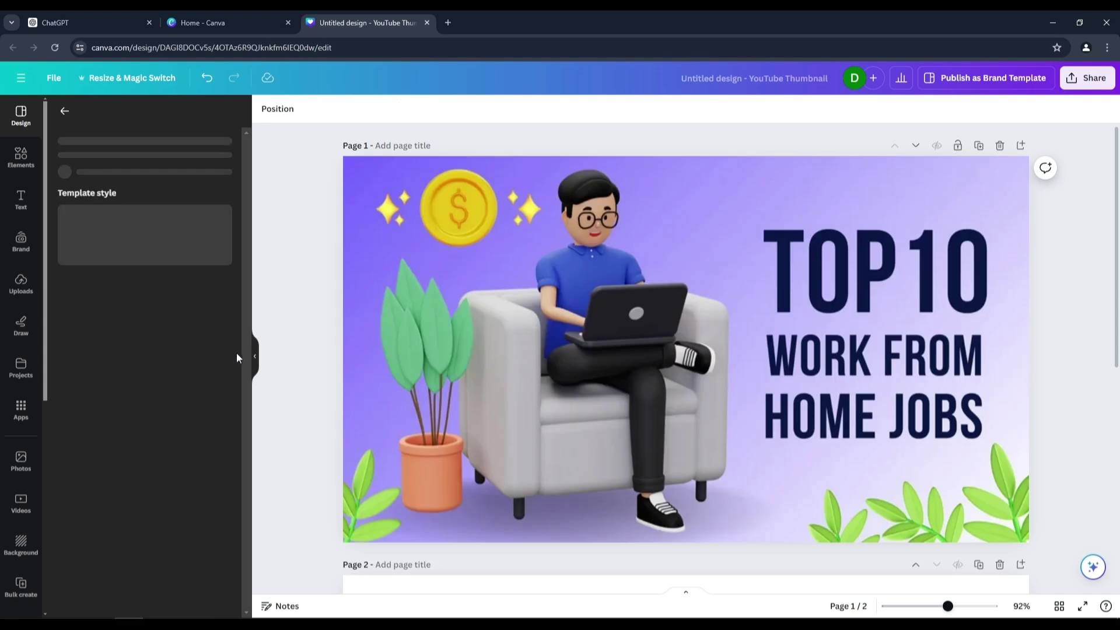
{"action": "scroll", "coordinate": [199, 354], "scroll_direction": "down", "scroll_amount": 3}
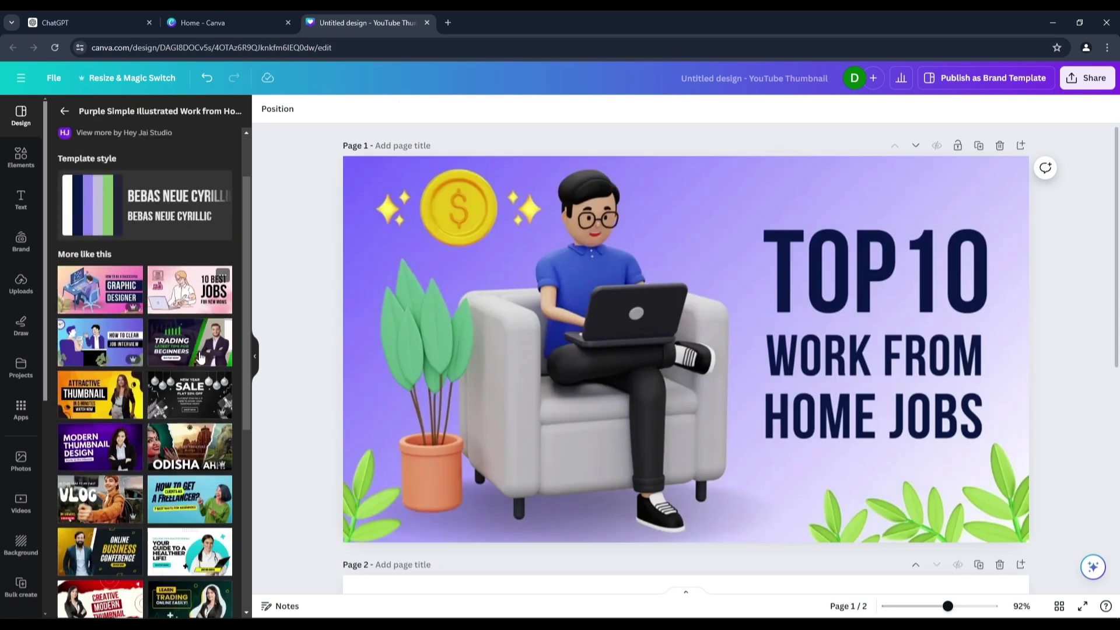
{"action": "scroll", "coordinate": [171, 352], "scroll_direction": "down", "scroll_amount": 1}
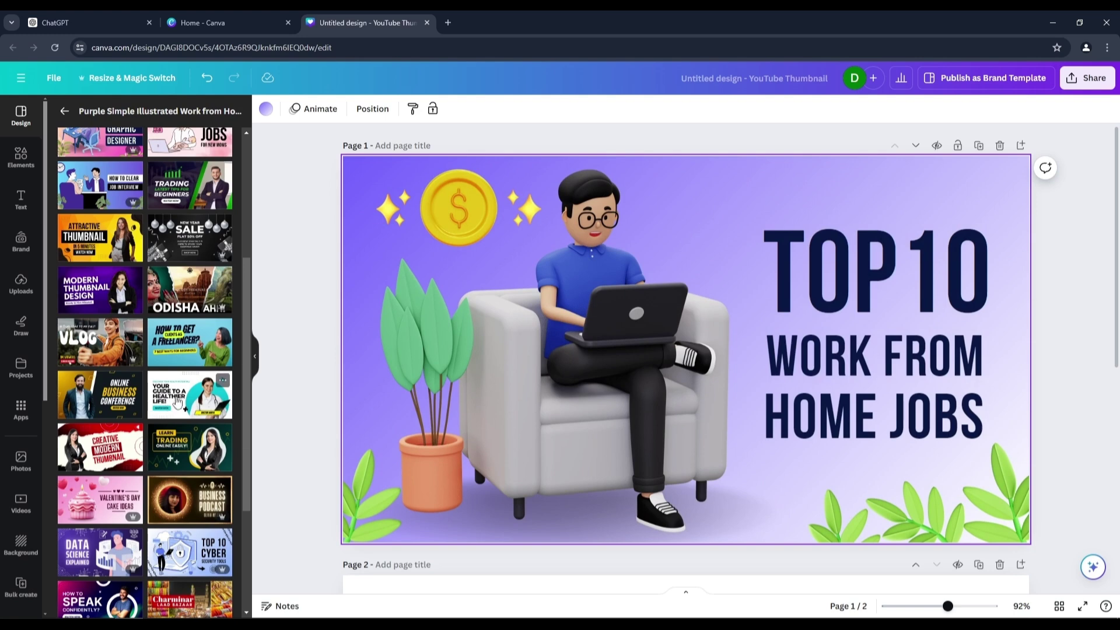
{"action": "scroll", "coordinate": [178, 402], "scroll_direction": "up", "scroll_amount": 3}
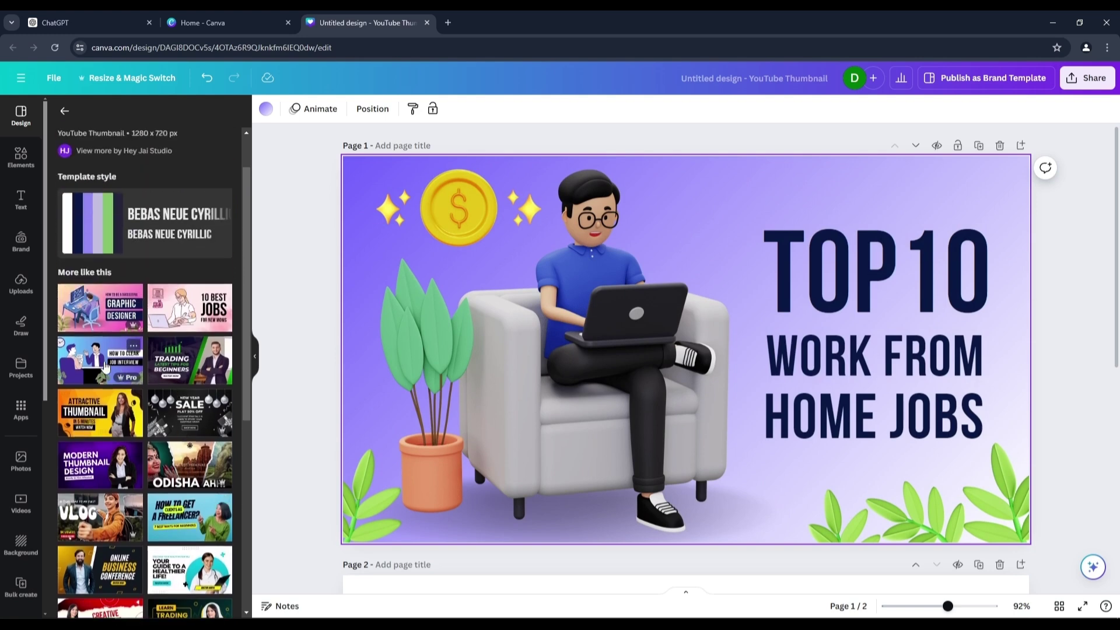
{"action": "left_click", "coordinate": [100, 307]}
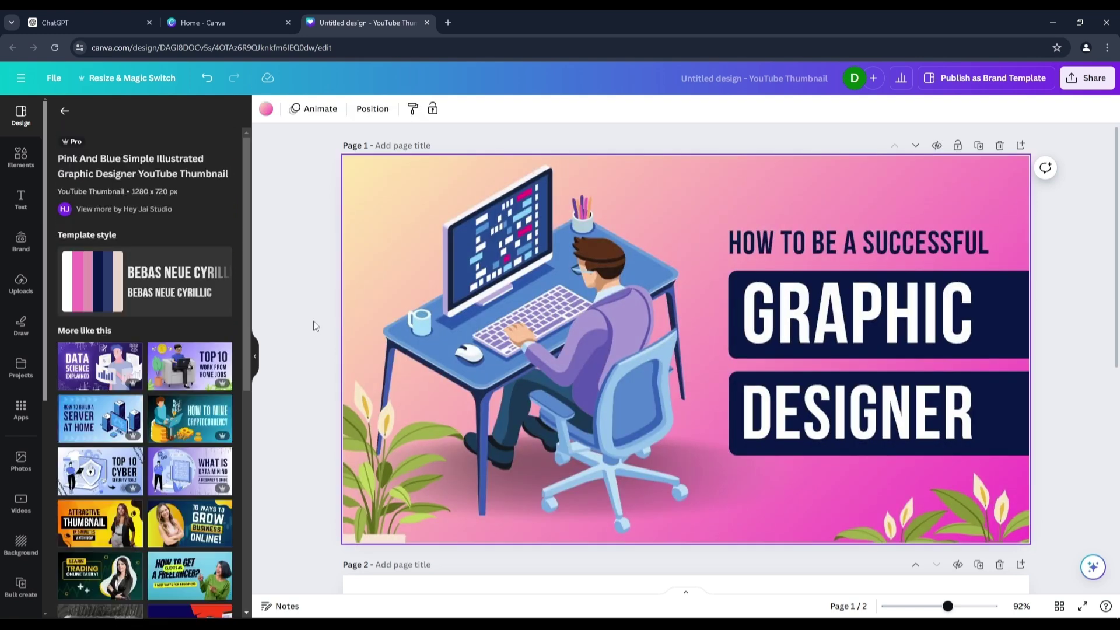
Step: Shift the desk illustration, the potted plant and the "How to be a successful" heading slightly on page 1
{"action": "scroll", "coordinate": [193, 356], "scroll_direction": "down", "scroll_amount": 2}
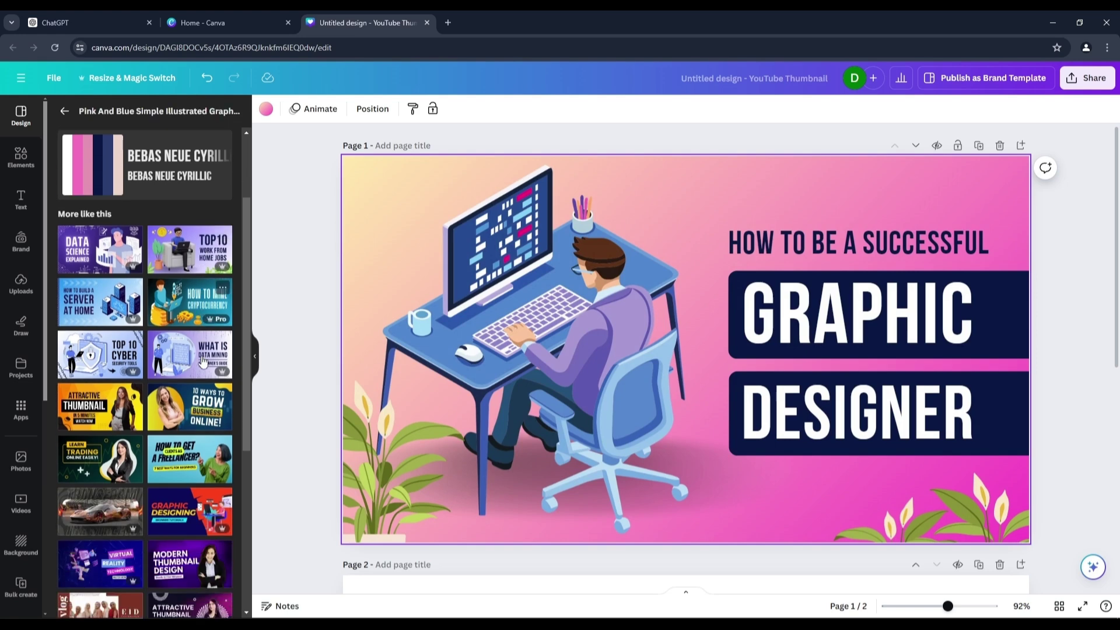
{"action": "scroll", "coordinate": [205, 351], "scroll_direction": "up", "scroll_amount": 1}
{"action": "left_click", "coordinate": [472, 343]}
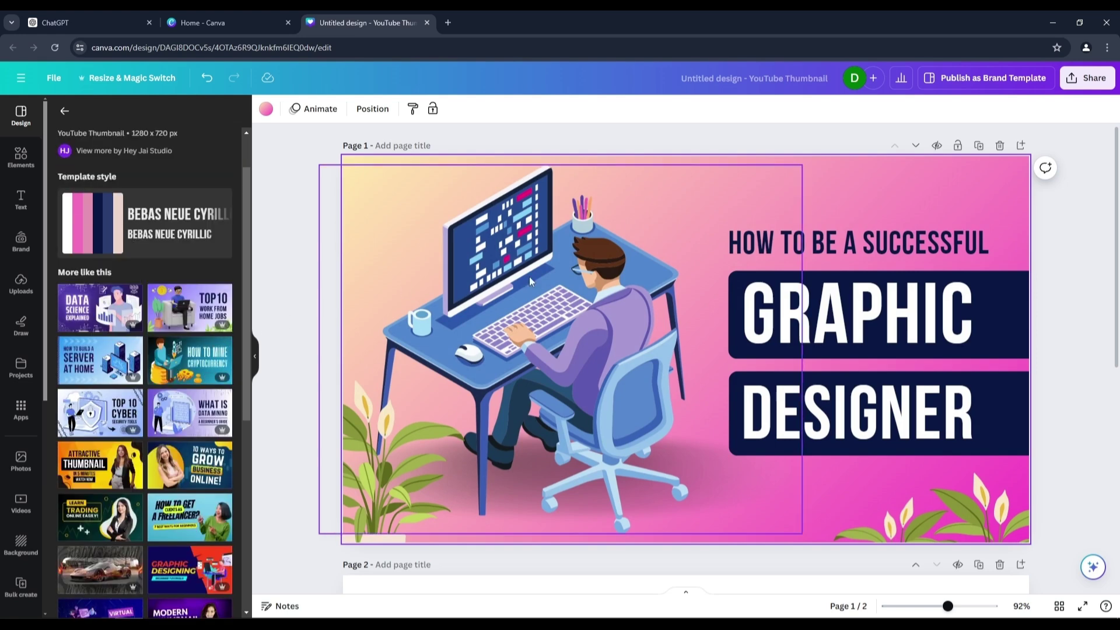
{"action": "mouse_move", "coordinate": [473, 343]}
{"action": "left_mouse_down"}
{"action": "mouse_move", "coordinate": [493, 366]}
{"action": "mouse_move", "coordinate": [480, 340]}
{"action": "left_mouse_up"}
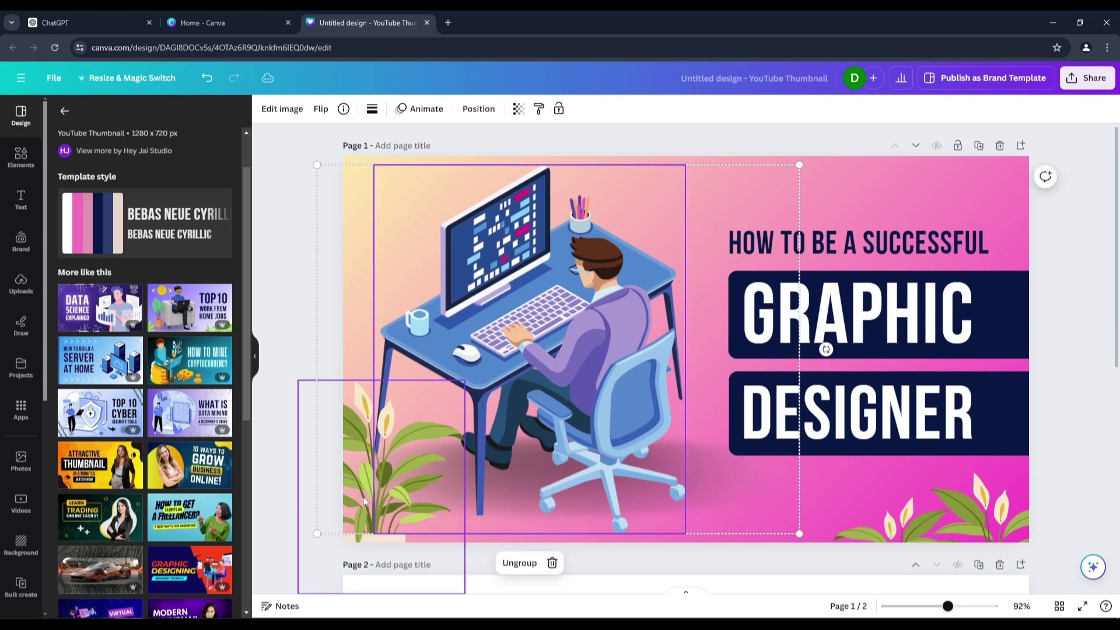
{"action": "left_click_drag", "start_coordinate": [389, 488], "coordinate": [408, 468]}
{"action": "mouse_move", "coordinate": [379, 522]}
{"action": "left_mouse_down"}
{"action": "mouse_move", "coordinate": [470, 520]}
{"action": "mouse_move", "coordinate": [359, 512]}
{"action": "mouse_move", "coordinate": [990, 515]}
{"action": "mouse_move", "coordinate": [999, 266]}
{"action": "mouse_move", "coordinate": [334, 274]}
{"action": "mouse_move", "coordinate": [388, 282]}
{"action": "mouse_move", "coordinate": [376, 489]}
{"action": "mouse_move", "coordinate": [386, 509]}
{"action": "left_mouse_up"}
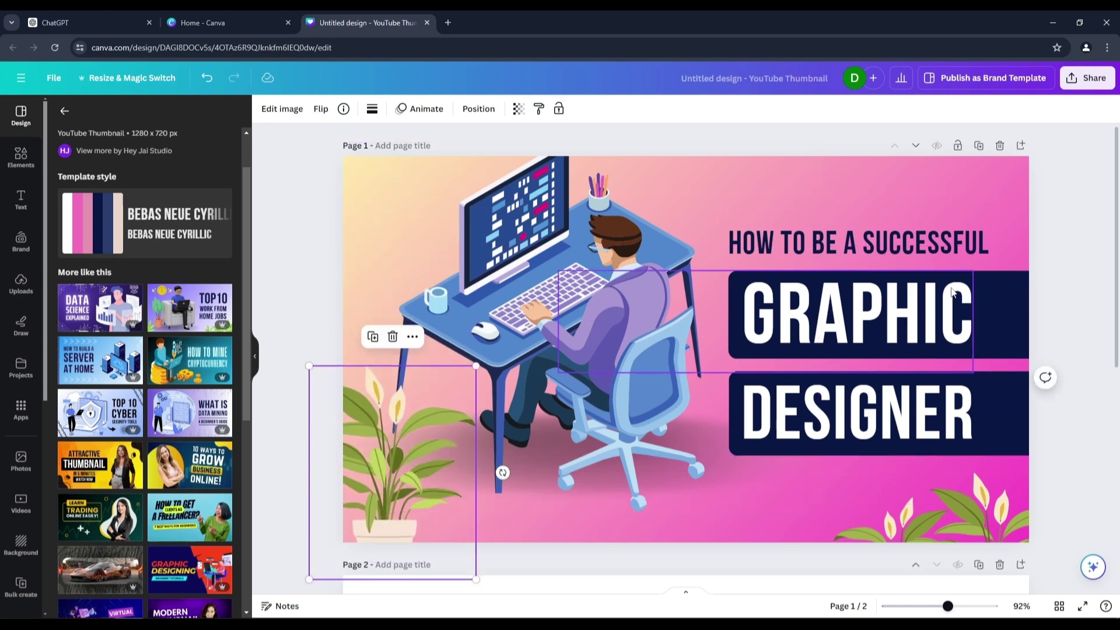
{"action": "left_click_drag", "start_coordinate": [830, 245], "coordinate": [839, 248]}
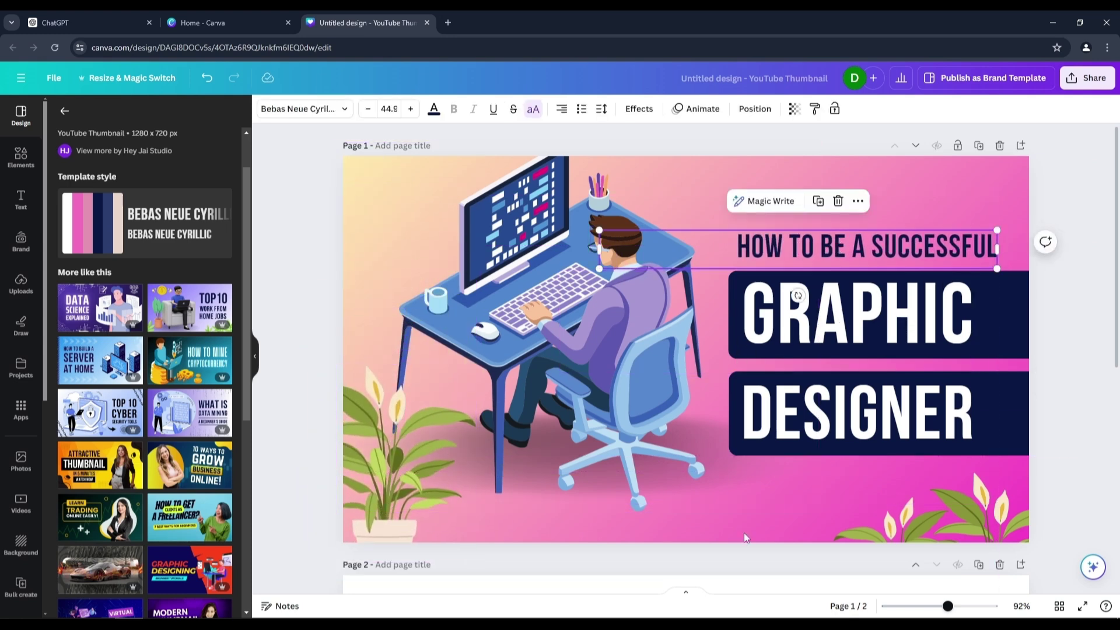
{"action": "left_click", "coordinate": [278, 190]}
Step: Apply the red and navy "Graphic Designing Beginner Tutorials" template to page 2
{"action": "scroll", "coordinate": [502, 358], "scroll_direction": "down", "scroll_amount": 7}
{"action": "scroll", "coordinate": [194, 375], "scroll_direction": "down", "scroll_amount": 1}
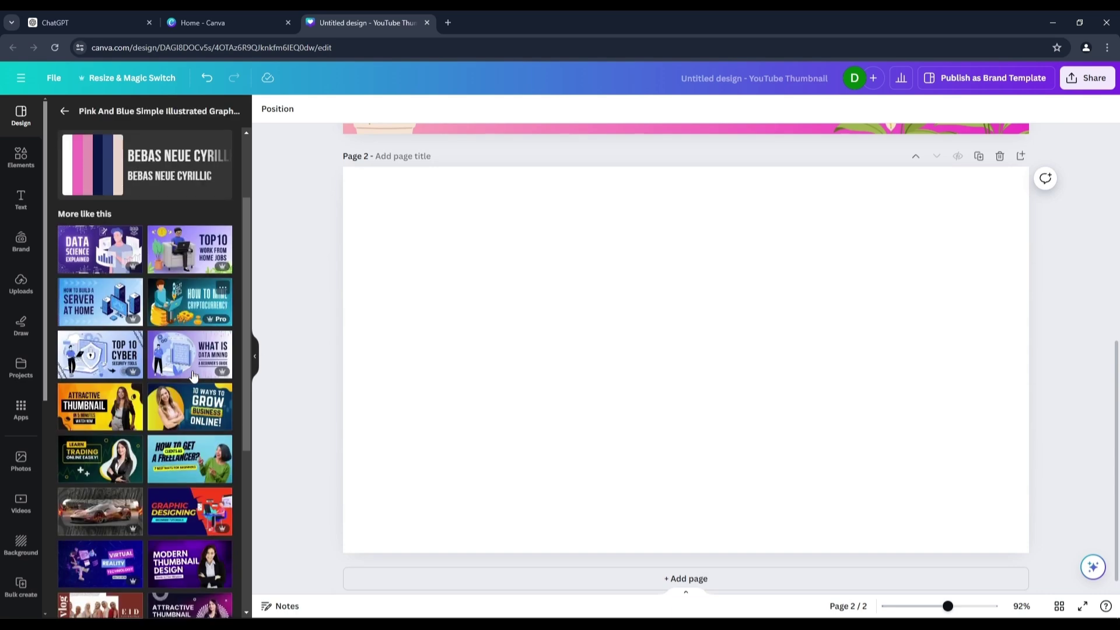
{"action": "scroll", "coordinate": [194, 375], "scroll_direction": "down", "scroll_amount": 1}
{"action": "left_click", "coordinate": [183, 456]}
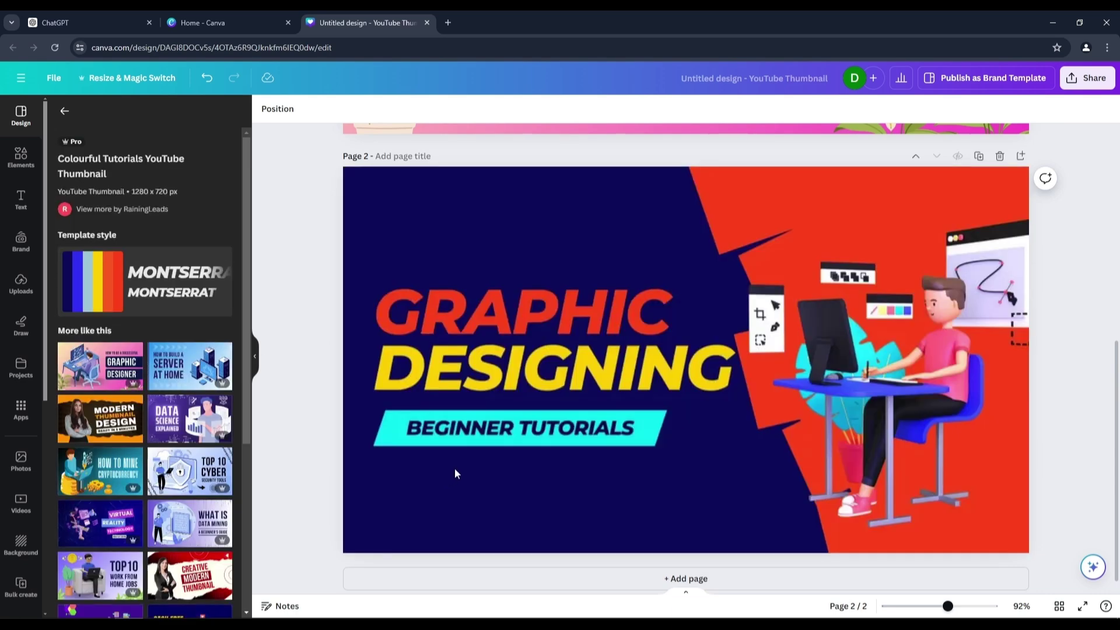
{"action": "left_click", "coordinate": [455, 469]}
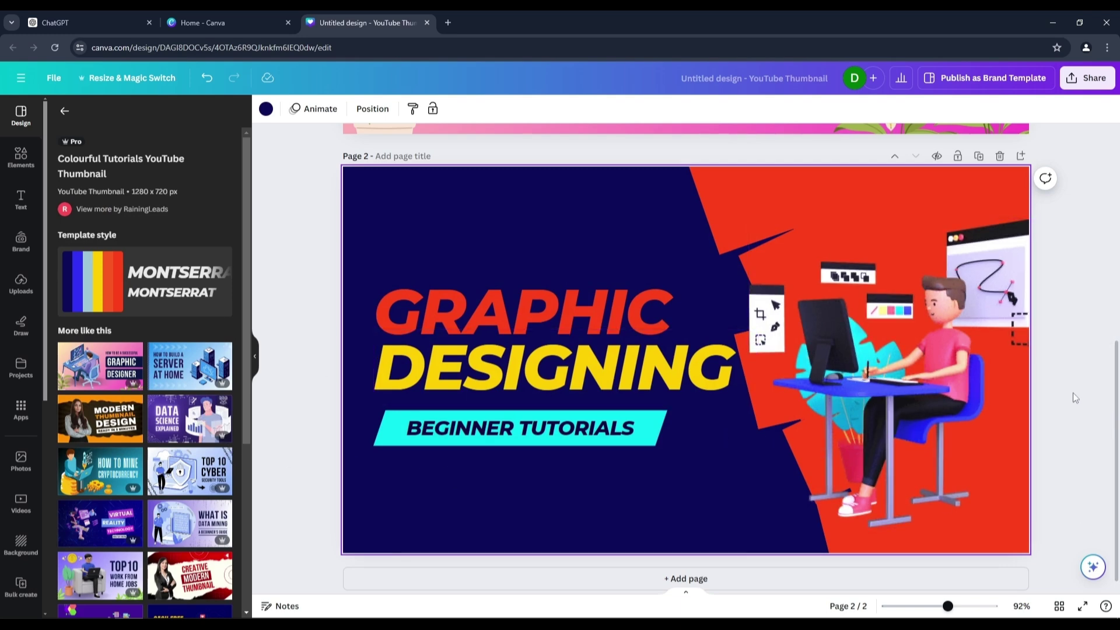
Step: Add a third page below the "Graphic Designing" page
{"action": "scroll", "coordinate": [817, 389], "scroll_direction": "down", "scroll_amount": 1}
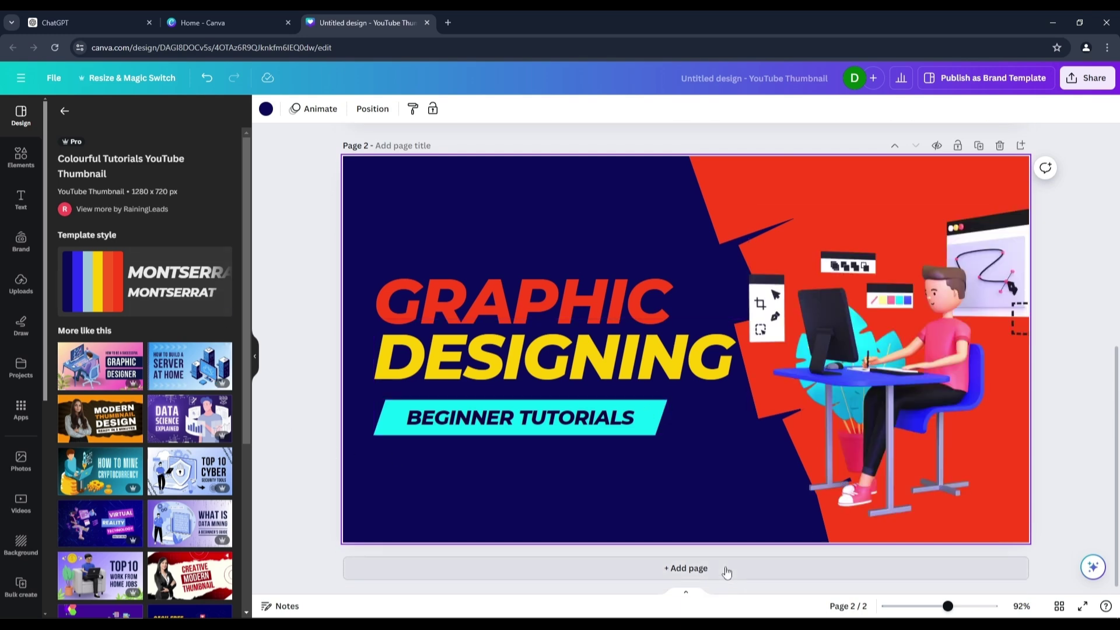
{"action": "left_click", "coordinate": [686, 567]}
{"action": "scroll", "coordinate": [702, 484], "scroll_direction": "up", "scroll_amount": 5}
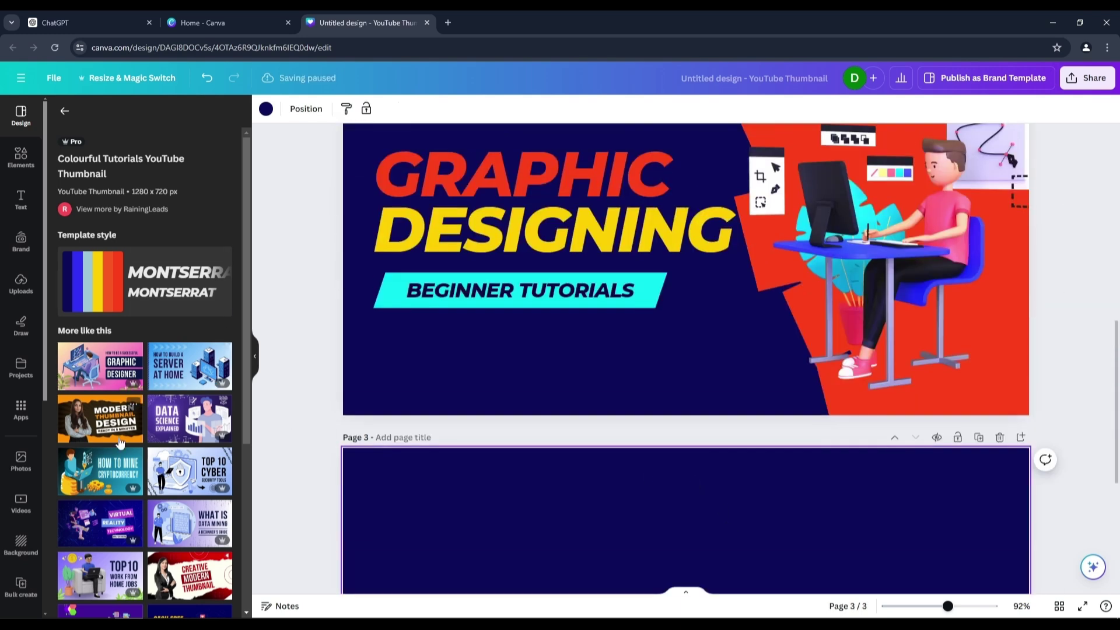
Step: Find the purple "Web Developer Course" template among the similar designs and apply it to page 3
{"action": "scroll", "coordinate": [98, 543], "scroll_direction": "down", "scroll_amount": 3}
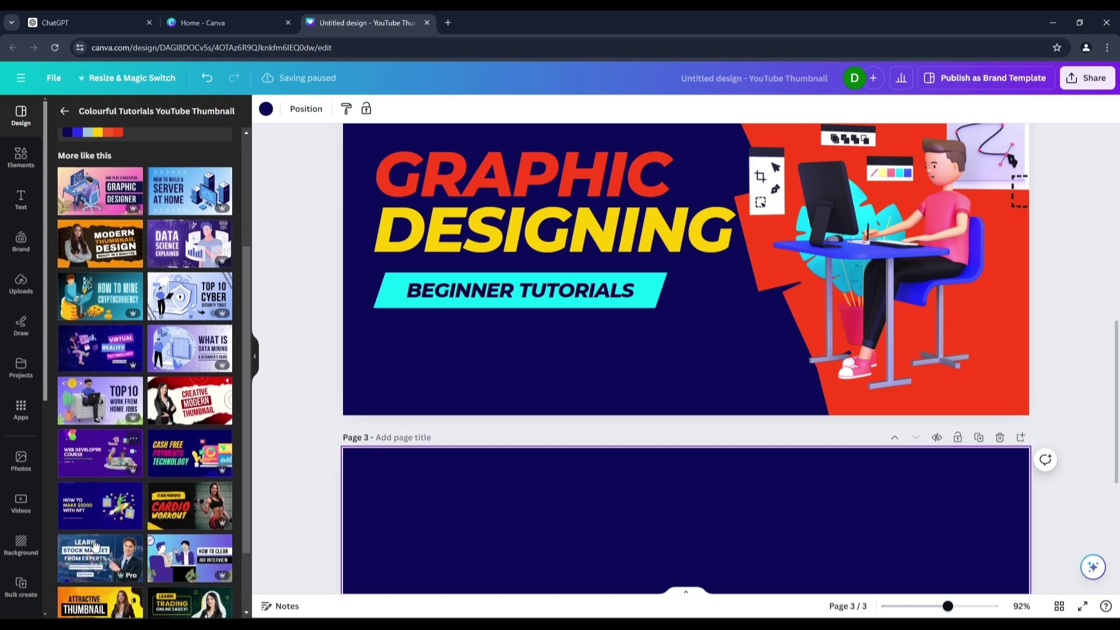
{"action": "scroll", "coordinate": [188, 459], "scroll_direction": "down", "scroll_amount": 2}
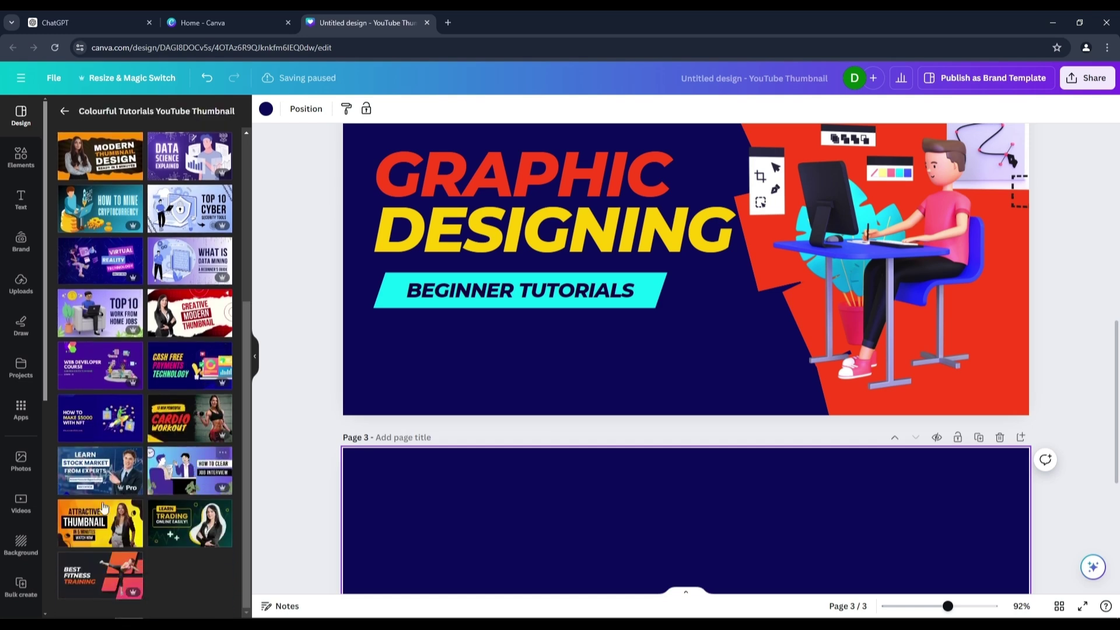
{"action": "scroll", "coordinate": [87, 470], "scroll_direction": "up", "scroll_amount": 1}
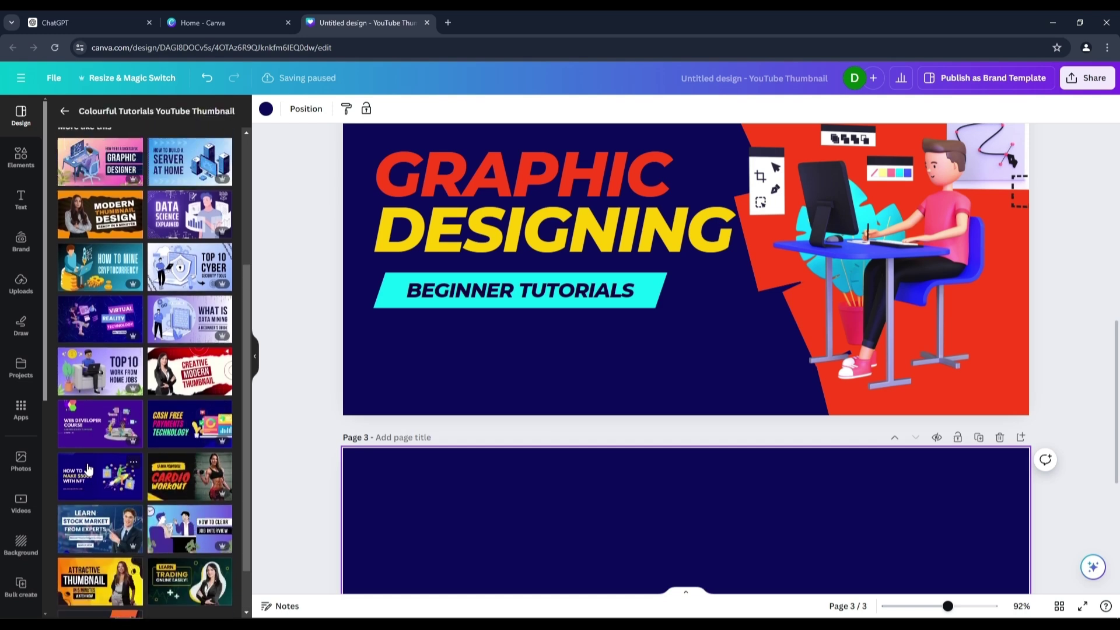
{"action": "scroll", "coordinate": [100, 469], "scroll_direction": "down", "scroll_amount": 1}
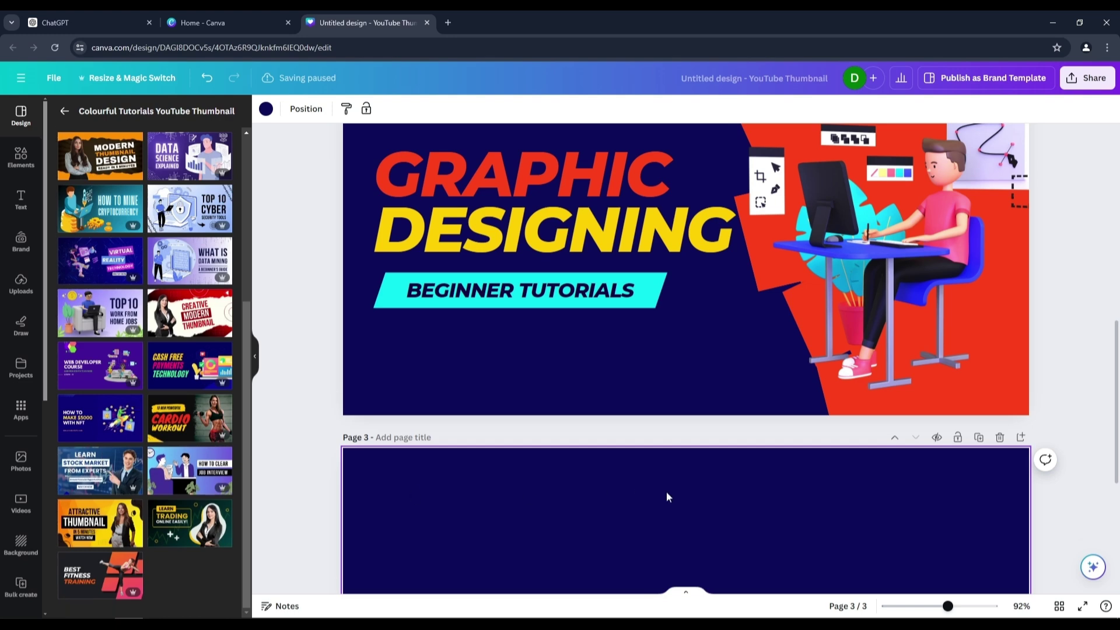
{"action": "scroll", "coordinate": [665, 495], "scroll_direction": "down", "scroll_amount": 2}
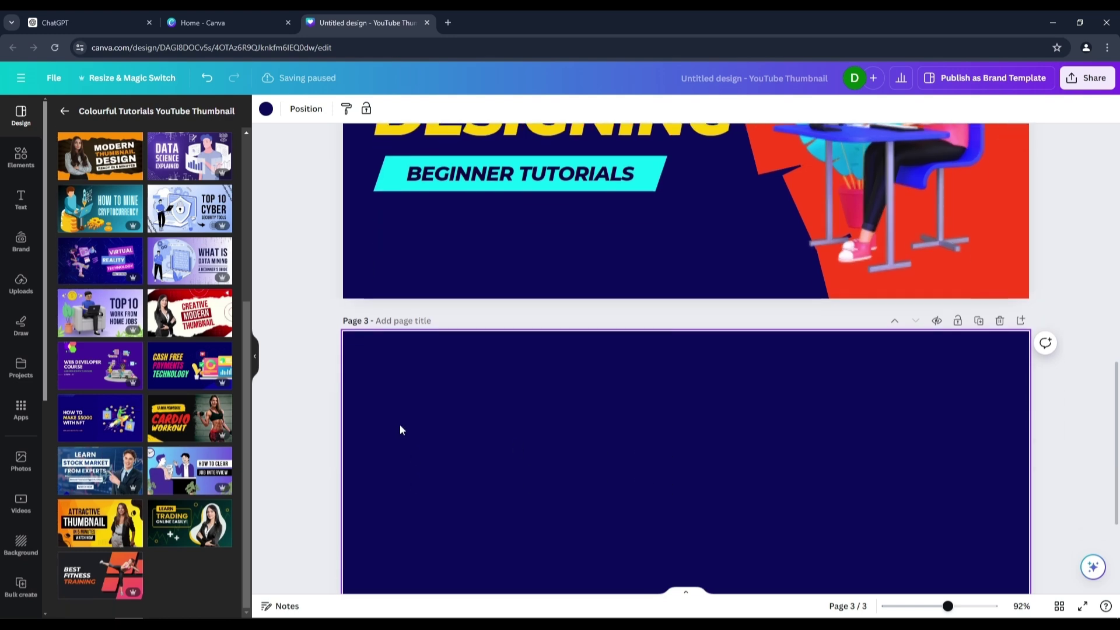
{"action": "left_click", "coordinate": [97, 373]}
{"action": "scroll", "coordinate": [836, 377], "scroll_direction": "down", "scroll_amount": 2}
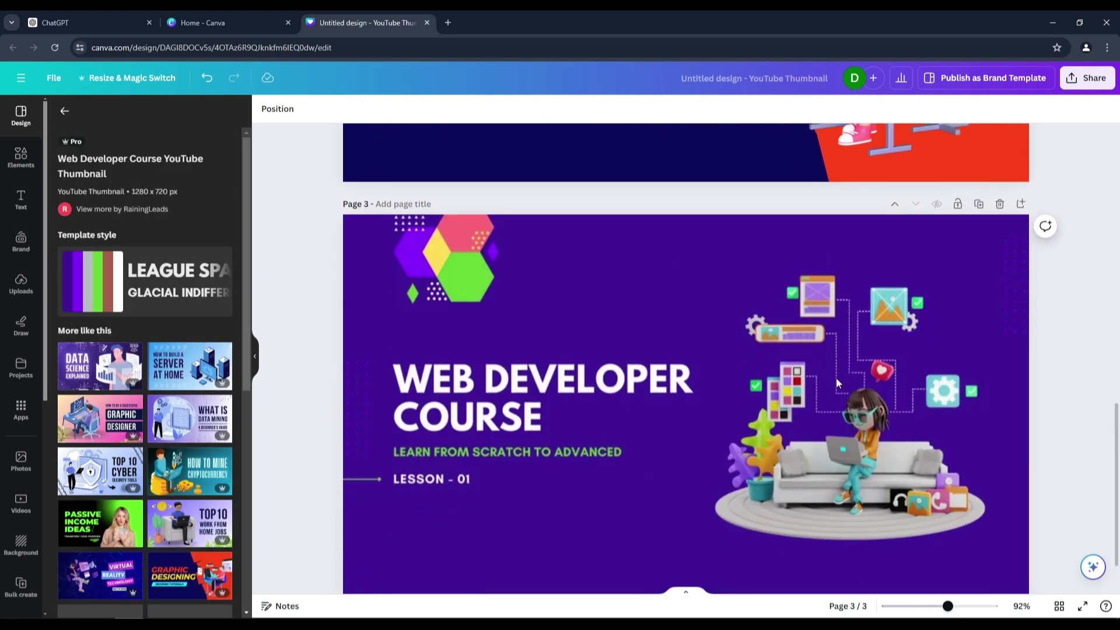
Step: Shift the sofa-and-laptop illustration slightly up and to the left on page 3
{"action": "left_click", "coordinate": [836, 382]}
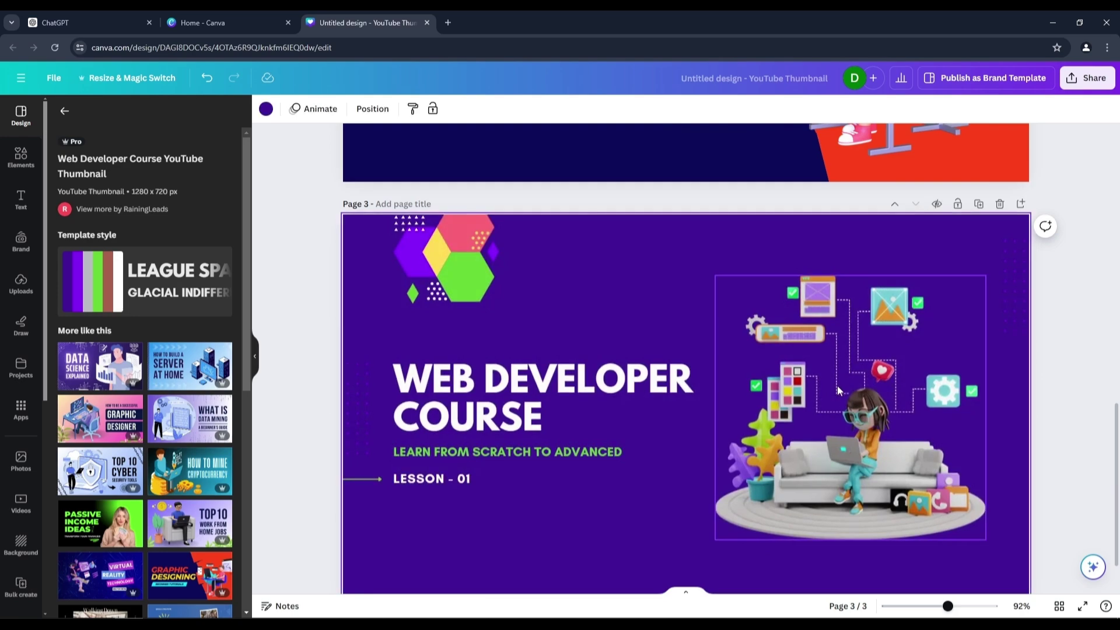
{"action": "mouse_move", "coordinate": [892, 468]}
{"action": "left_mouse_down"}
{"action": "mouse_move", "coordinate": [842, 410]}
{"action": "mouse_move", "coordinate": [877, 453]}
{"action": "left_mouse_up"}
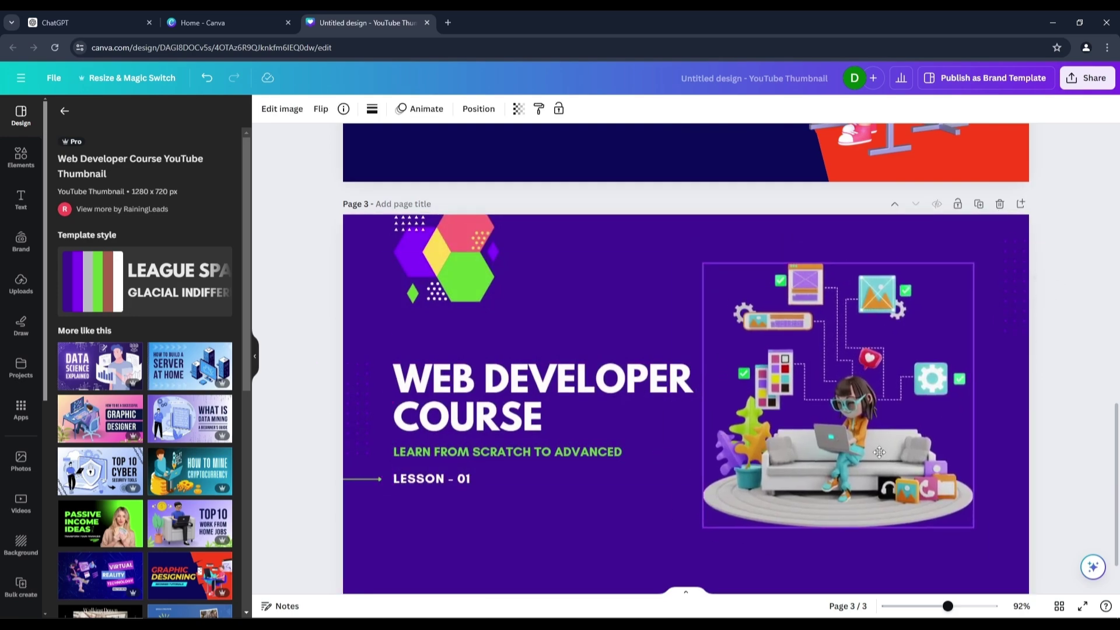
{"action": "left_click", "coordinate": [475, 300]}
Step: Move the red "GRAPHIC" heading on page 2 slightly up and to the right
{"action": "scroll", "coordinate": [476, 301], "scroll_direction": "up", "scroll_amount": 8}
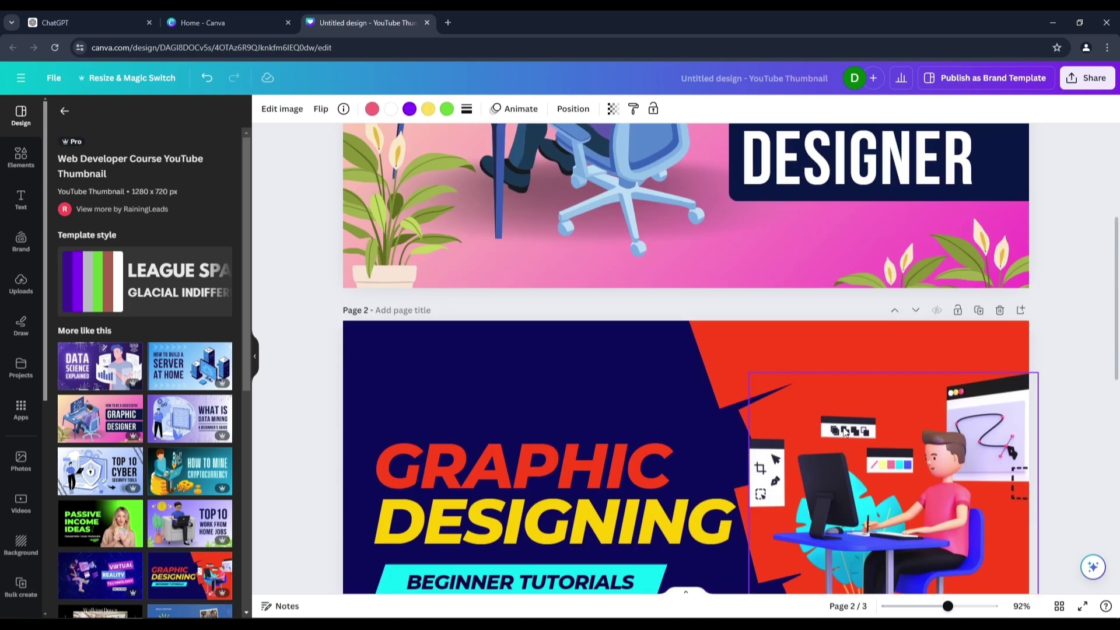
{"action": "scroll", "coordinate": [553, 303], "scroll_direction": "down", "scroll_amount": 3}
{"action": "scroll", "coordinate": [675, 293], "scroll_direction": "up", "scroll_amount": 8}
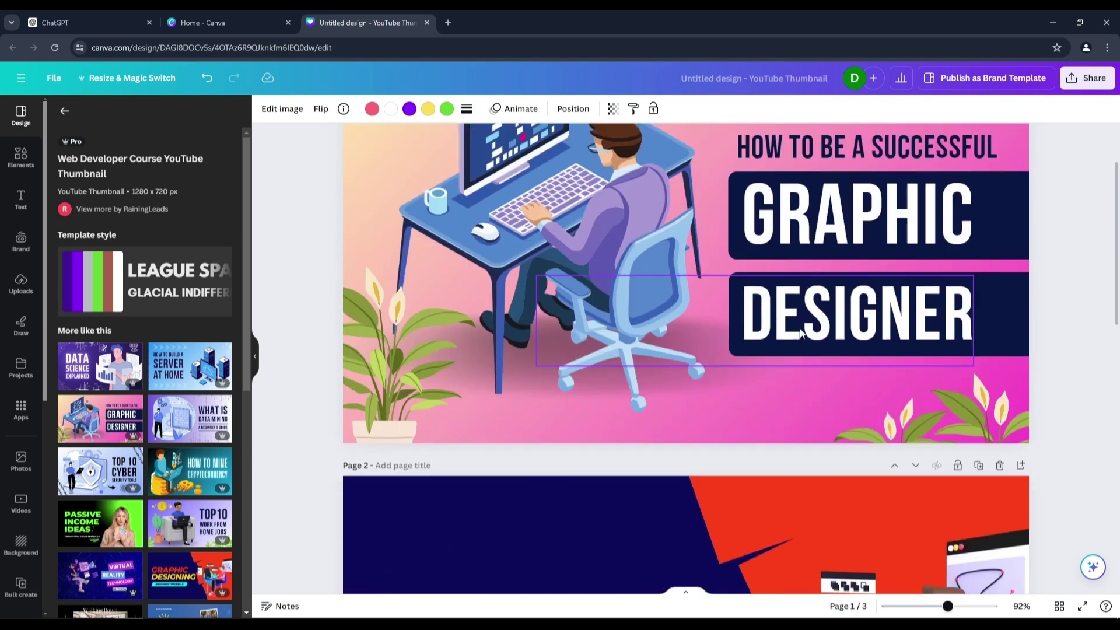
{"action": "scroll", "coordinate": [503, 387], "scroll_direction": "down", "scroll_amount": 5}
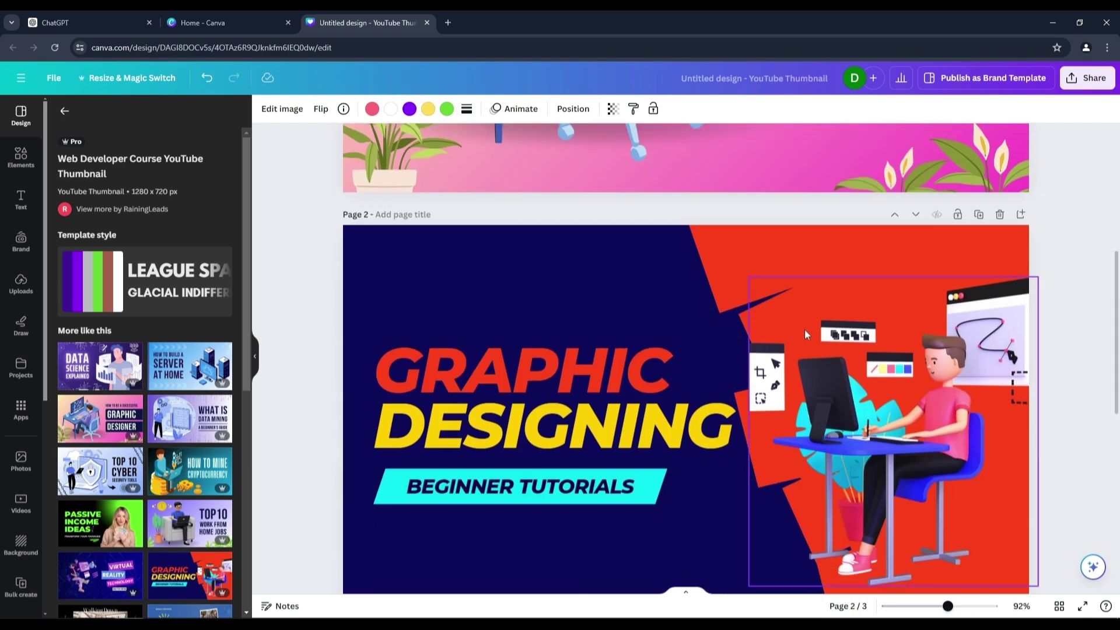
{"action": "left_click", "coordinate": [492, 438]}
{"action": "left_click", "coordinate": [576, 434]}
{"action": "left_click", "coordinate": [515, 265]}
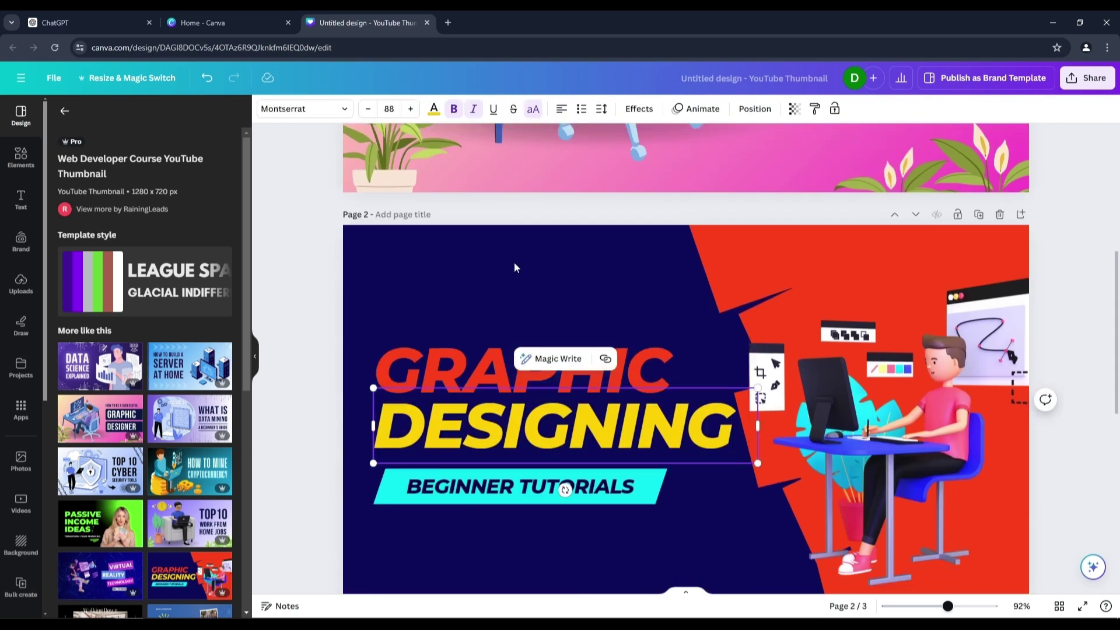
{"action": "left_click", "coordinate": [489, 382]}
{"action": "left_click_drag", "start_coordinate": [489, 382], "coordinate": [483, 350]}
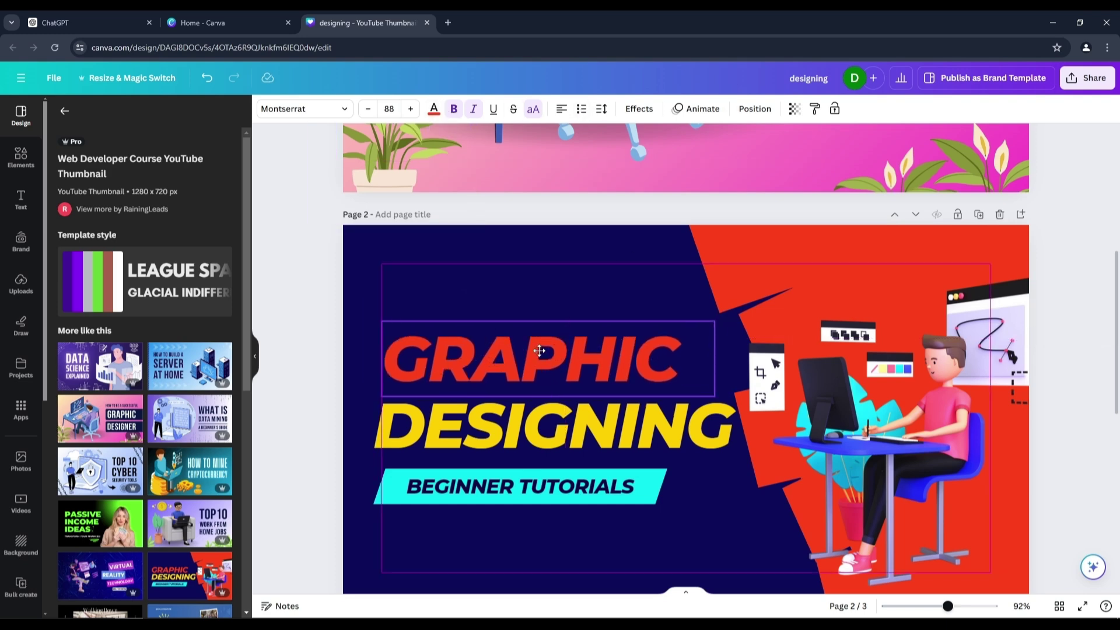
Step: Reduce the red heading's font size to 87 and replace its text with "HOW I"
{"action": "left_click", "coordinate": [368, 109]}
{"action": "double_click", "coordinate": [596, 344]}
{"action": "type", "text": "HOW I DESO"}
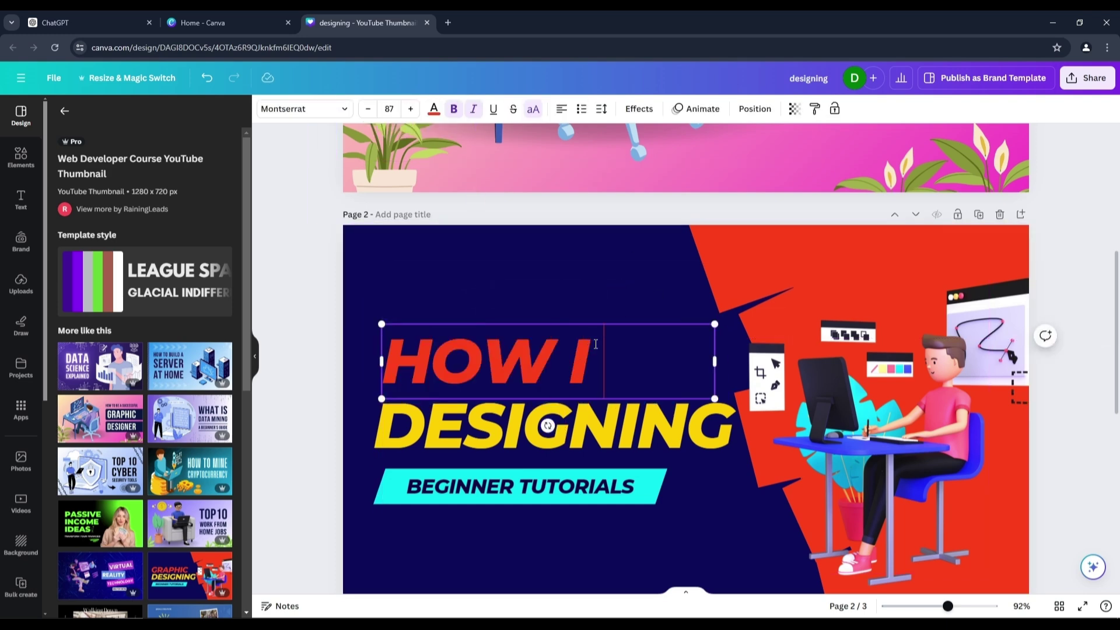
{"action": "key", "text": "BackSpace"}
{"action": "key", "text": "BackSpace"}
{"action": "key", "text": "BackSpace"}
{"action": "key", "text": "BackSpace"}
{"action": "key", "text": "BackSpace"}
Step: Shrink the "HOW I" and "DESIGNING" headings and move them higher on page 2, left-aligned, with "DESIGNING" at about size 58
{"action": "left_click_drag", "start_coordinate": [715, 386], "coordinate": [515, 357]}
{"action": "left_click_drag", "start_coordinate": [461, 347], "coordinate": [461, 292]}
{"action": "left_click_drag", "start_coordinate": [554, 426], "coordinate": [549, 358]}
{"action": "left_click_drag", "start_coordinate": [753, 397], "coordinate": [623, 374]}
{"action": "left_click_drag", "start_coordinate": [508, 350], "coordinate": [522, 352]}
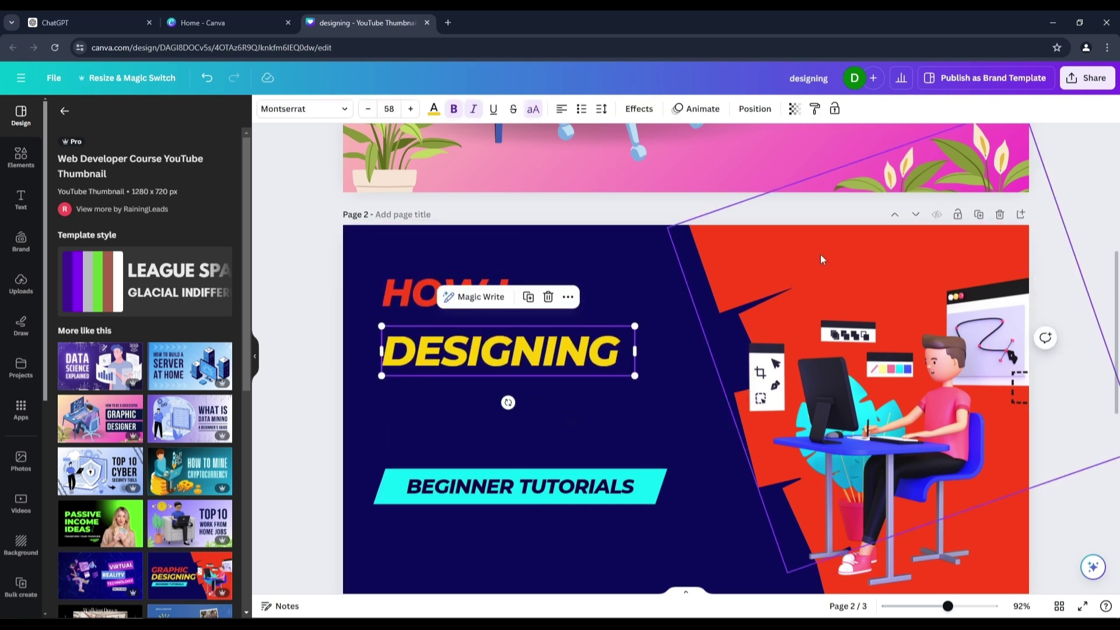
Step: Reposition the jagged red background shape and the desk illustration on page 2, making the illustration's placement slightly higher and further right
{"action": "left_click_drag", "start_coordinate": [763, 255], "coordinate": [813, 242]}
{"action": "mouse_move", "coordinate": [875, 373]}
{"action": "left_mouse_down"}
{"action": "mouse_move", "coordinate": [910, 376]}
{"action": "mouse_move", "coordinate": [870, 376]}
{"action": "left_mouse_up"}
{"action": "left_click_drag", "start_coordinate": [815, 241], "coordinate": [784, 322]}
{"action": "left_click", "coordinate": [767, 299]}
{"action": "left_click_drag", "start_coordinate": [919, 446], "coordinate": [916, 406]}
{"action": "left_click_drag", "start_coordinate": [780, 281], "coordinate": [737, 236]}
{"action": "left_click_drag", "start_coordinate": [875, 373], "coordinate": [895, 410]}
{"action": "left_click", "coordinate": [768, 457]}
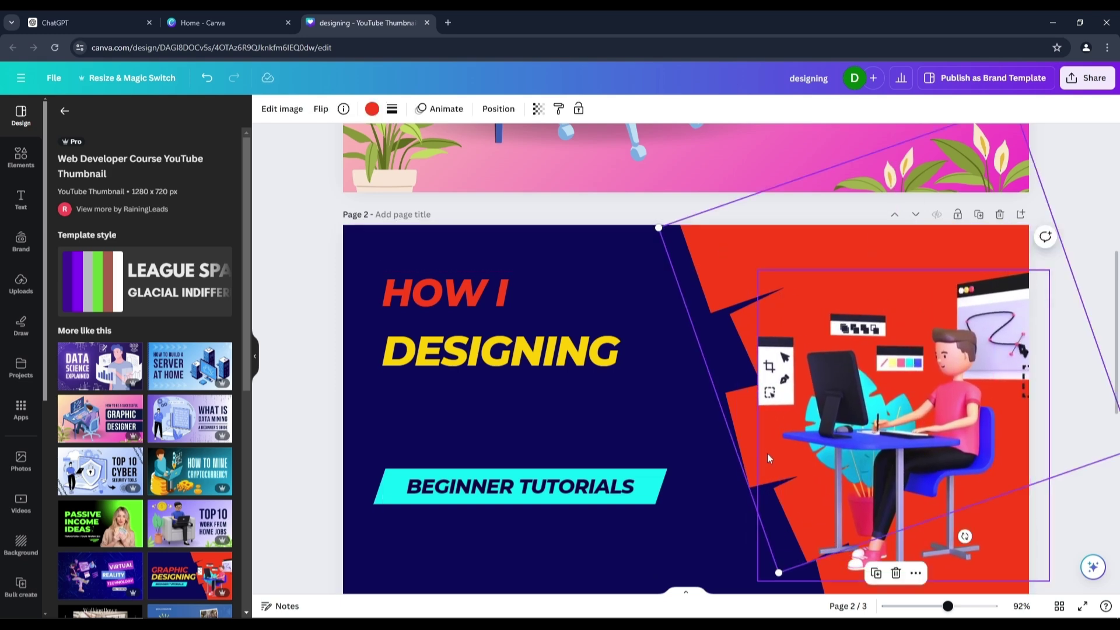
{"action": "left_click_drag", "start_coordinate": [720, 283], "coordinate": [721, 301]}
Step: Change the yellow "DESIGNING" heading to "DESIGN THUMBNAIL" and scale it to one line at about font size 40.6
{"action": "double_click", "coordinate": [622, 373]}
{"action": "type", "text": "DESIGN "}
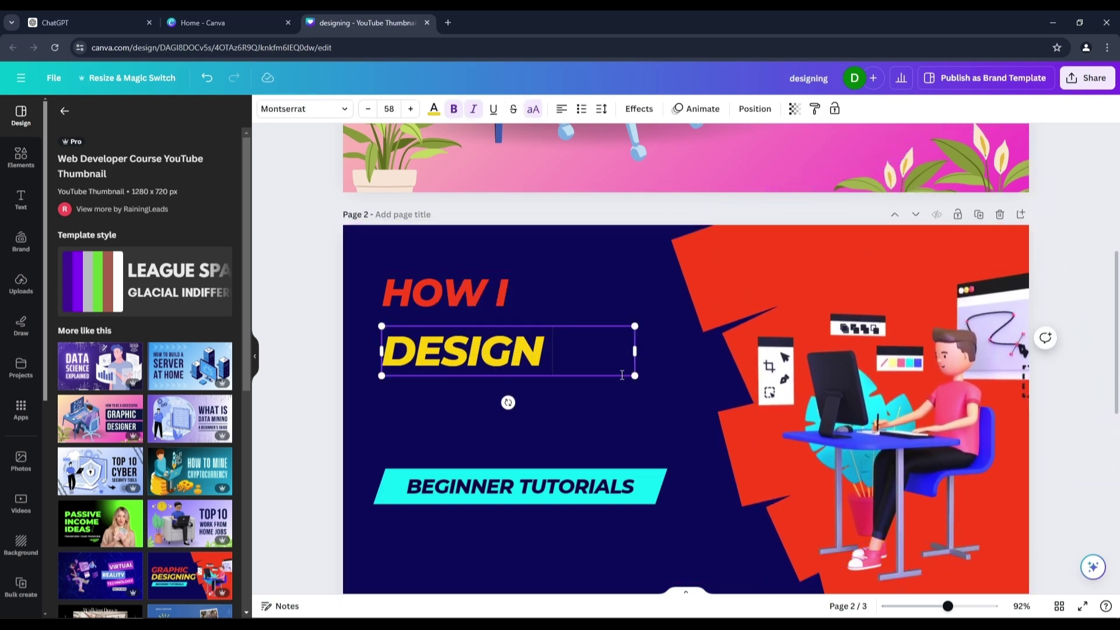
{"action": "type", "text": "THUMBNAIL"}
{"action": "left_click_drag", "start_coordinate": [634, 407], "coordinate": [853, 425]}
{"action": "left_click_drag", "start_coordinate": [852, 382], "coordinate": [709, 361]}
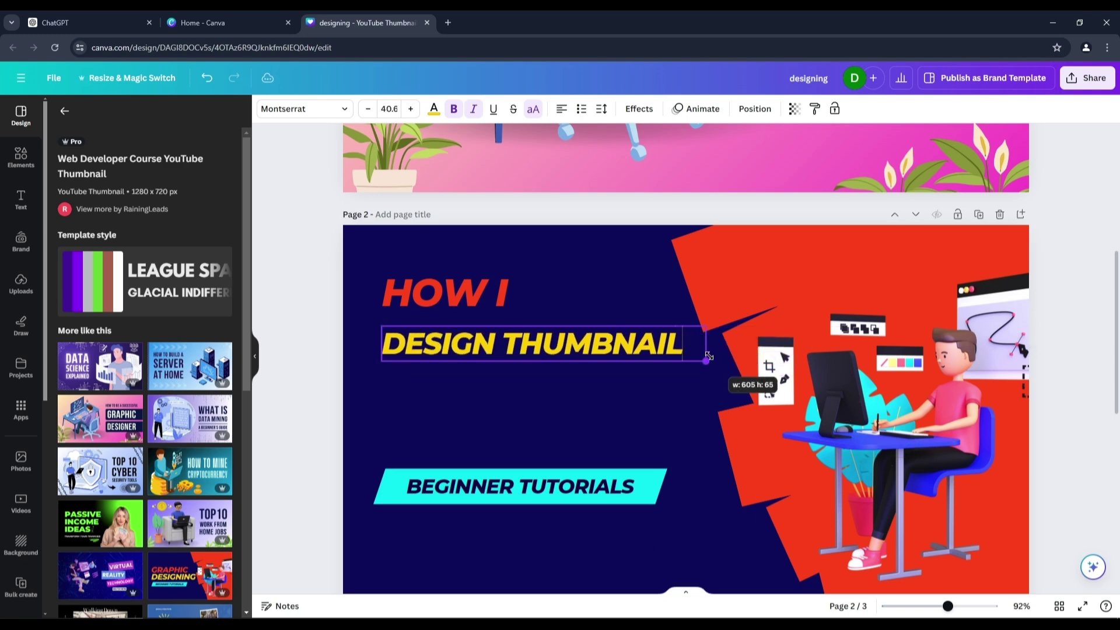
Step: Move the "DESIGN THUMBNAIL" heading slightly down and bring "HOW I" down close above it
{"action": "left_click_drag", "start_coordinate": [525, 343], "coordinate": [525, 359]}
{"action": "left_click_drag", "start_coordinate": [437, 295], "coordinate": [441, 323]}
{"action": "left_click", "coordinate": [461, 359]}
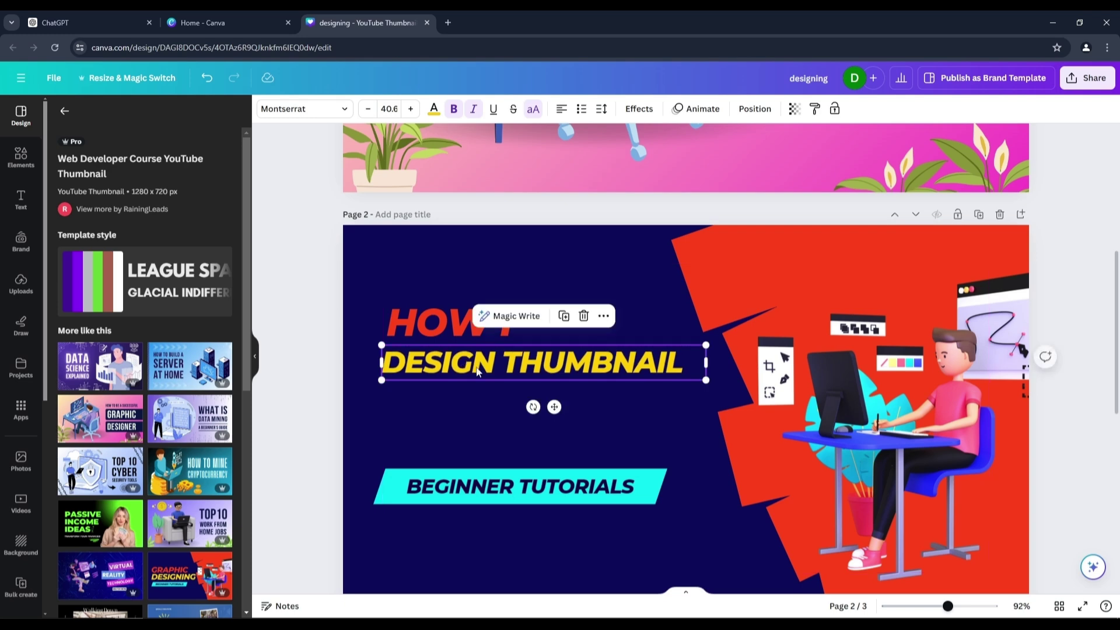
Step: Move the "GRAPHIC" text and its dark blue box from page 1 to page 2, beneath the "DESIGN THUMBNAIL" heading
{"action": "scroll", "coordinate": [702, 334], "scroll_direction": "up", "scroll_amount": 6}
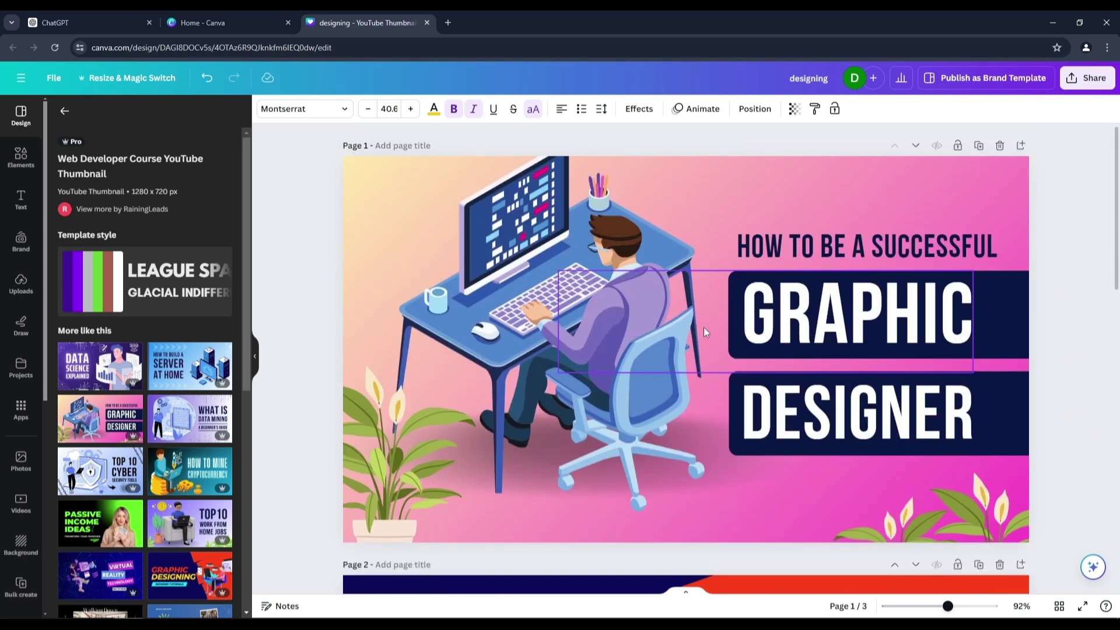
{"action": "left_click", "coordinate": [1001, 223]}
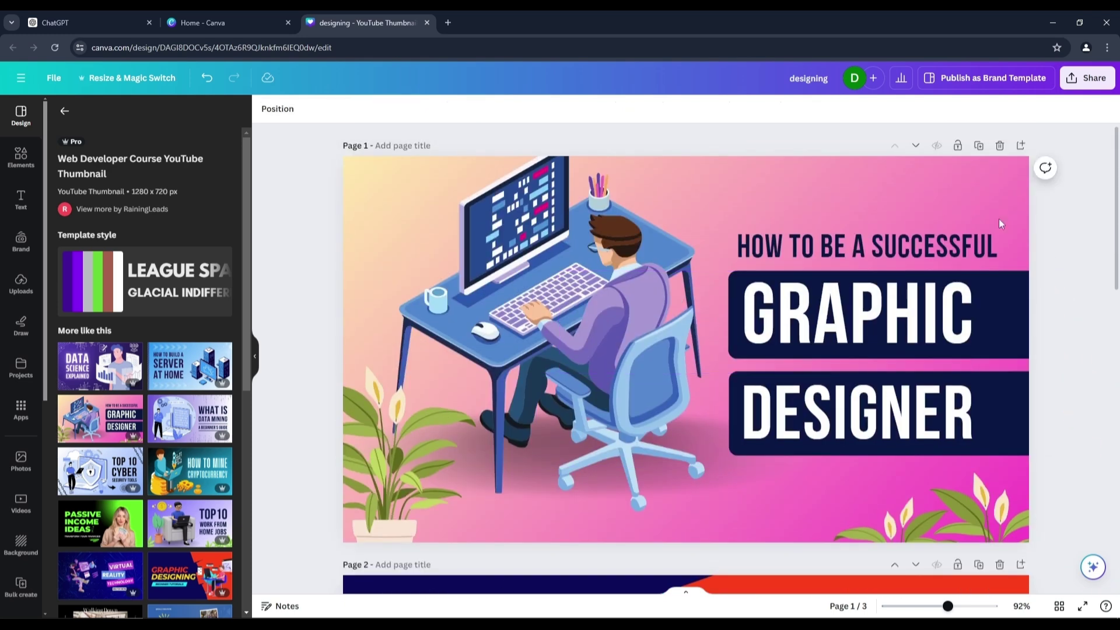
{"action": "scroll", "coordinate": [595, 227], "scroll_direction": "down", "scroll_amount": 5}
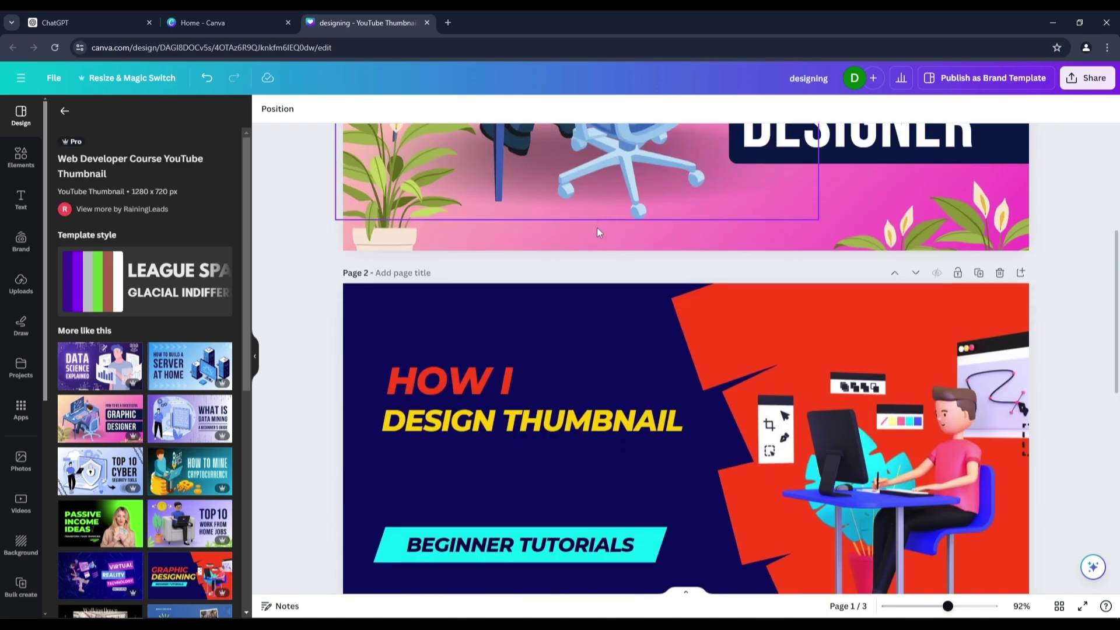
{"action": "scroll", "coordinate": [652, 237], "scroll_direction": "up", "scroll_amount": 4}
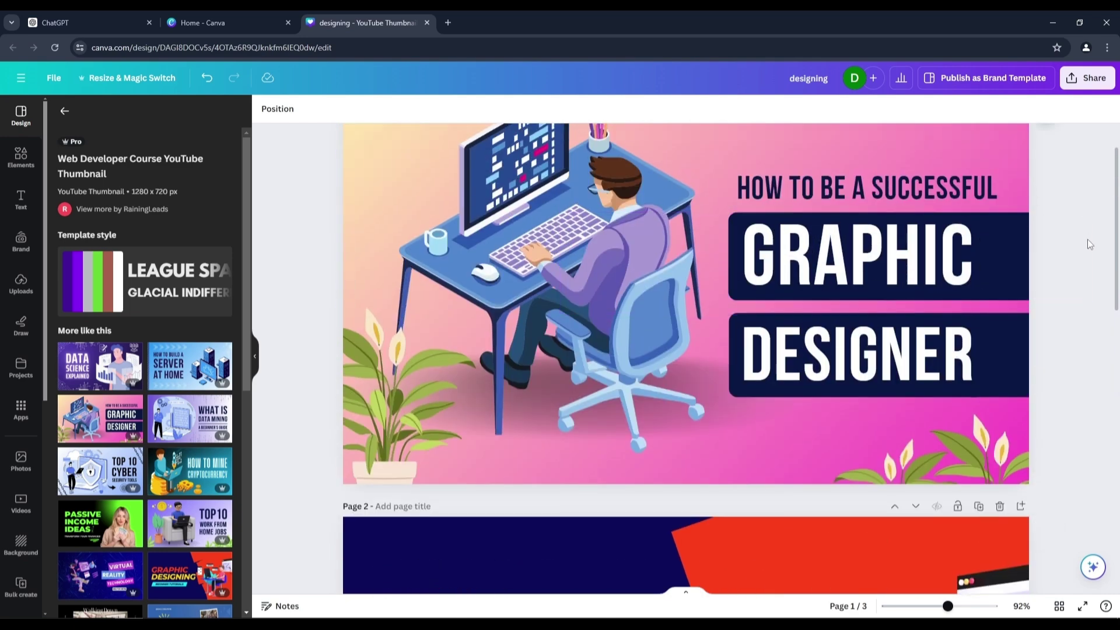
{"action": "left_click_drag", "start_coordinate": [1088, 239], "coordinate": [898, 272]}
{"action": "left_click_drag", "start_coordinate": [848, 275], "coordinate": [671, 437]}
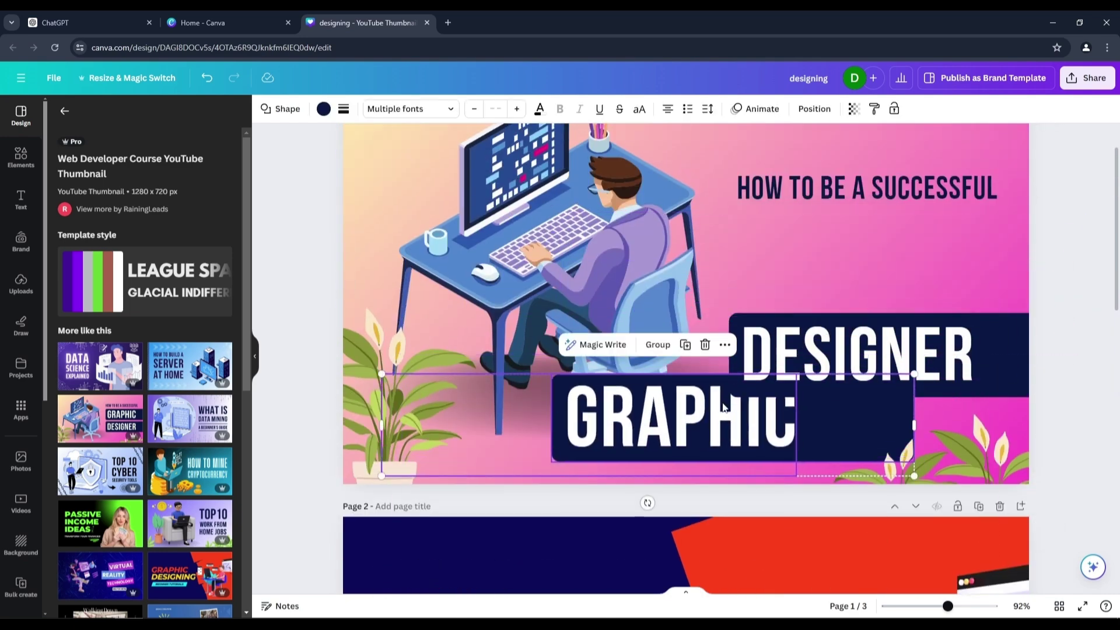
{"action": "scroll", "coordinate": [724, 350], "scroll_direction": "down", "scroll_amount": 3}
{"action": "left_click_drag", "start_coordinate": [644, 270], "coordinate": [475, 533]}
{"action": "scroll", "coordinate": [750, 350], "scroll_direction": "down", "scroll_amount": 3}
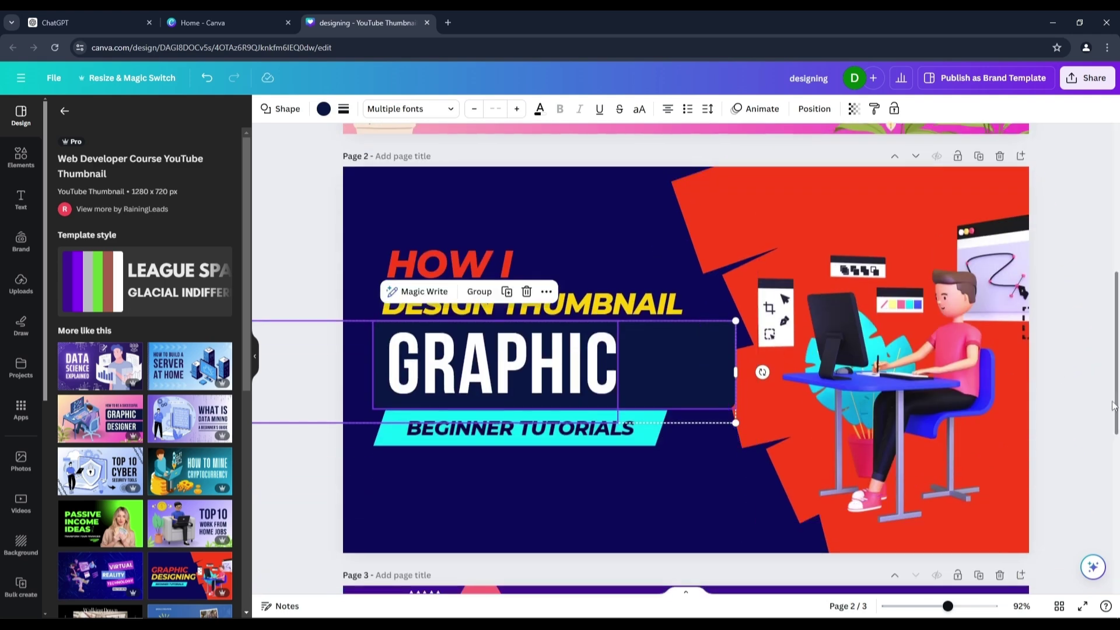
Step: Narrow the dark box to fit behind the "GRAPHIC" text and move the "BEGINNER TUTORIALS" banner slightly down
{"action": "left_click_drag", "start_coordinate": [736, 366], "coordinate": [537, 369]}
{"action": "left_click_drag", "start_coordinate": [432, 369], "coordinate": [610, 370]}
{"action": "left_click_drag", "start_coordinate": [382, 373], "coordinate": [475, 492]}
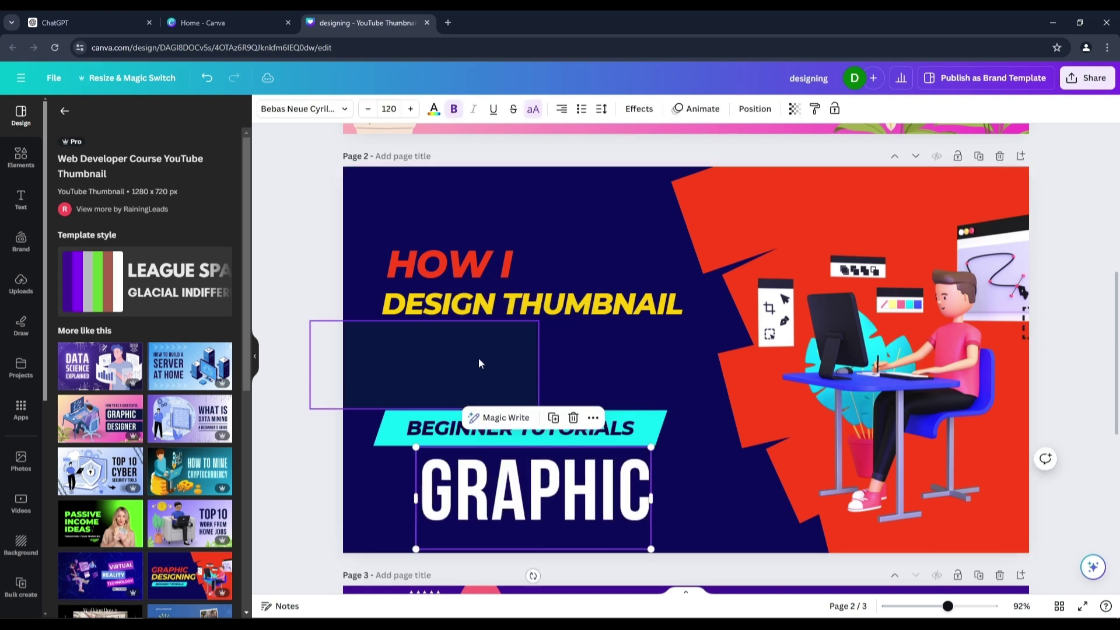
{"action": "left_click_drag", "start_coordinate": [478, 362], "coordinate": [555, 363]}
{"action": "left_click_drag", "start_coordinate": [648, 428], "coordinate": [647, 441]}
{"action": "key", "text": "ctrl+z"}
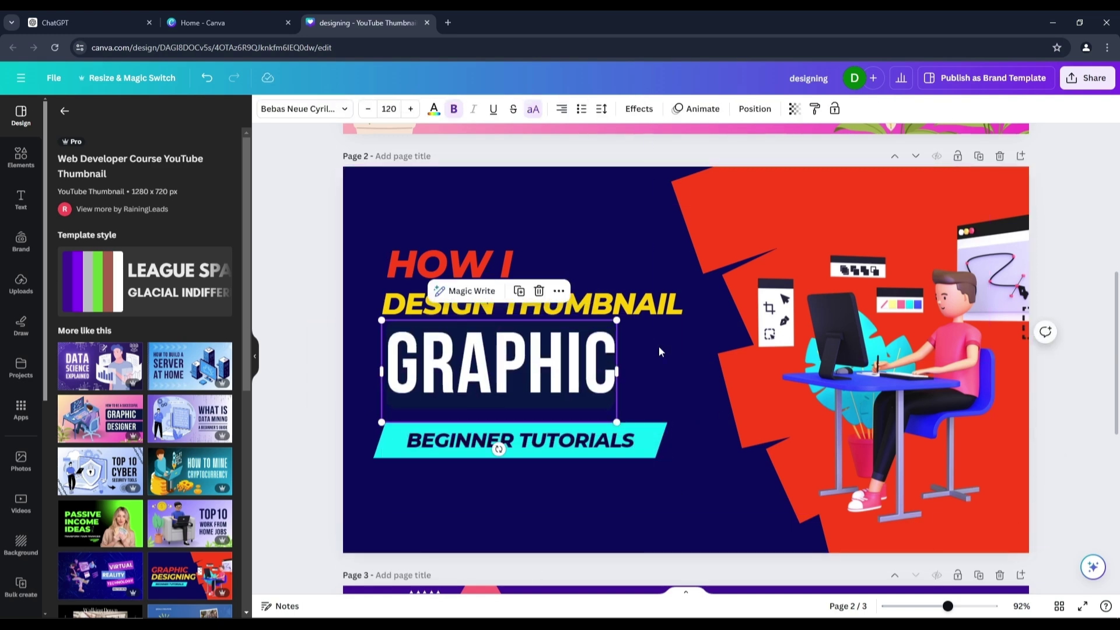
Step: Delete the "HOW I" heading and nudge the desk illustration slightly to the right on page 2
{"action": "left_click", "coordinate": [416, 262]}
{"action": "key", "text": "Delete"}
{"action": "left_click_drag", "start_coordinate": [875, 408], "coordinate": [878, 406]}
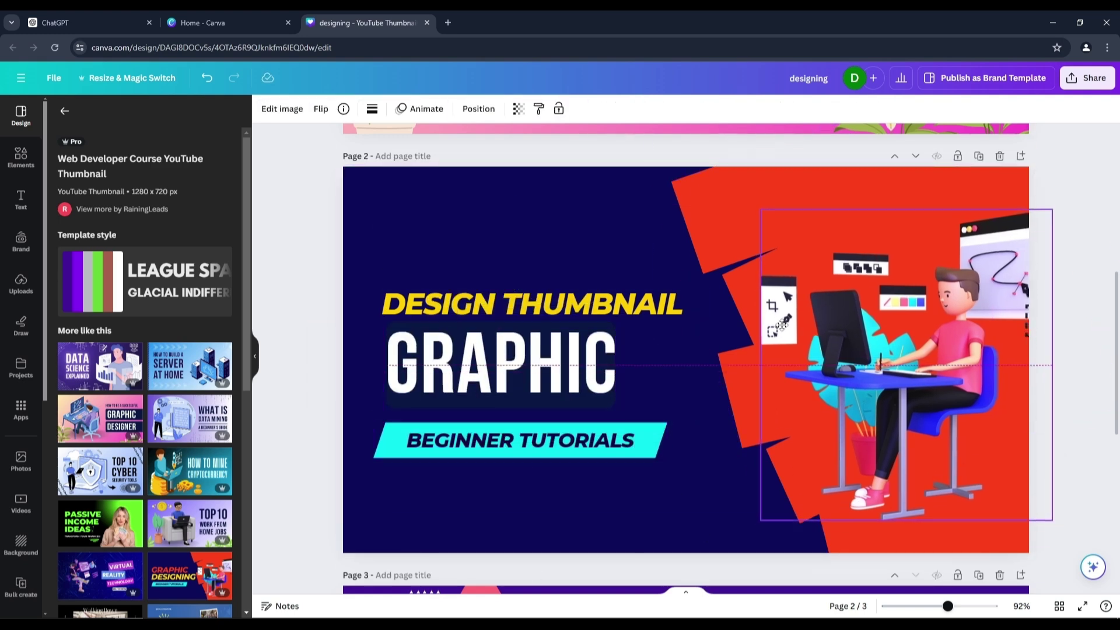
Step: Scale down the white "GRAPHIC" text and position it inside its dark box on page 2
{"action": "double_click", "coordinate": [555, 368]}
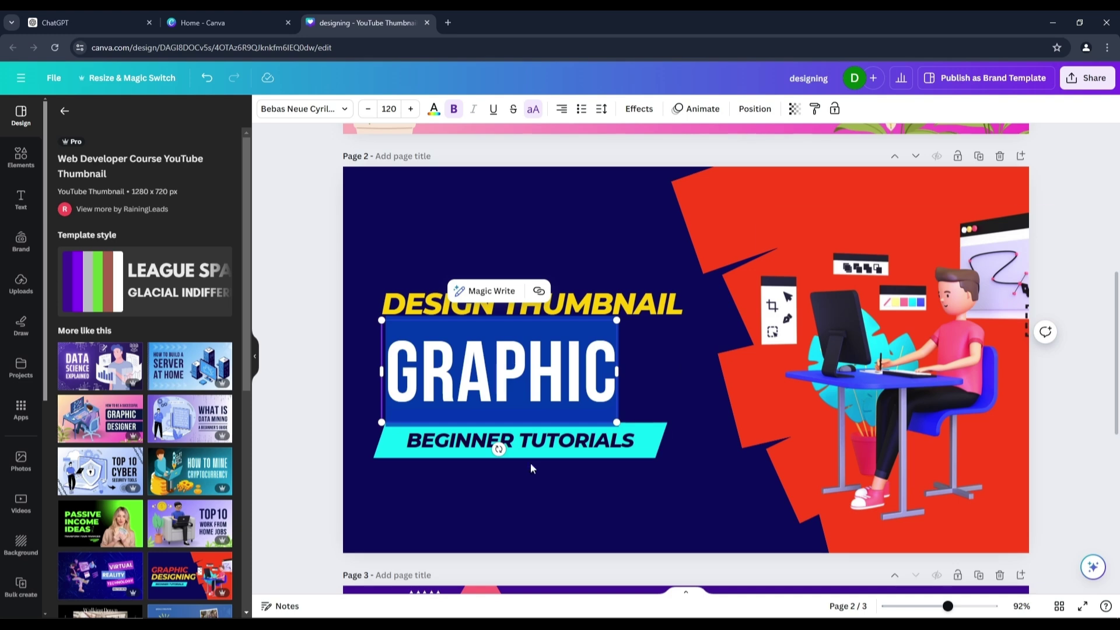
{"action": "left_click", "coordinate": [689, 452]}
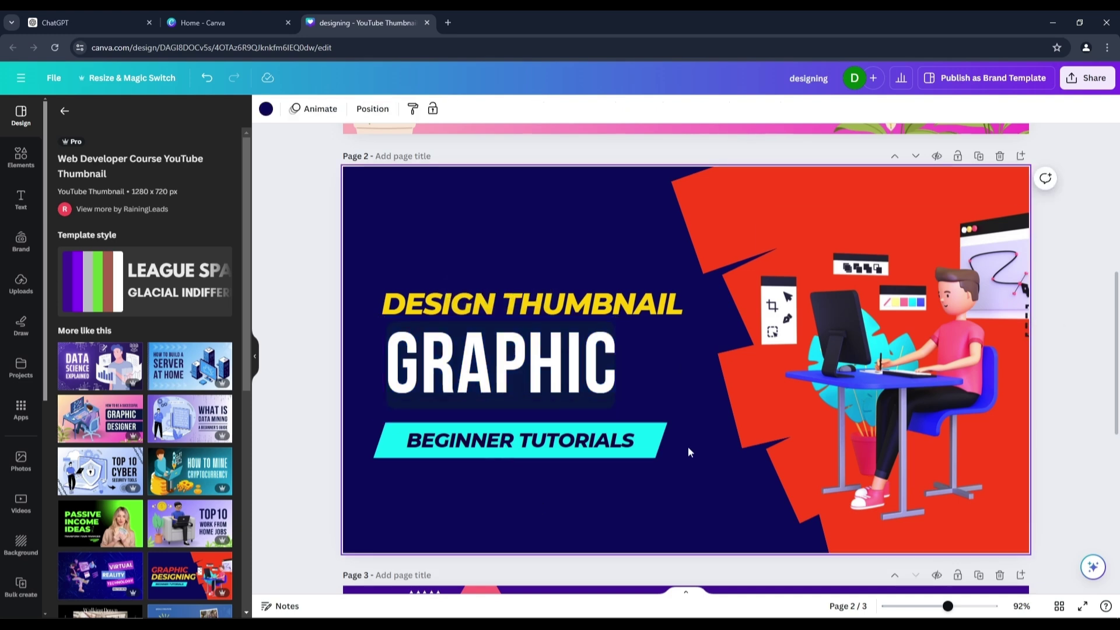
{"action": "left_click", "coordinate": [595, 368]}
{"action": "left_click_drag", "start_coordinate": [615, 371], "coordinate": [636, 379]}
{"action": "left_click_drag", "start_coordinate": [484, 350], "coordinate": [466, 331]}
{"action": "left_click_drag", "start_coordinate": [625, 434], "coordinate": [593, 413]}
{"action": "left_click", "coordinate": [602, 474]}
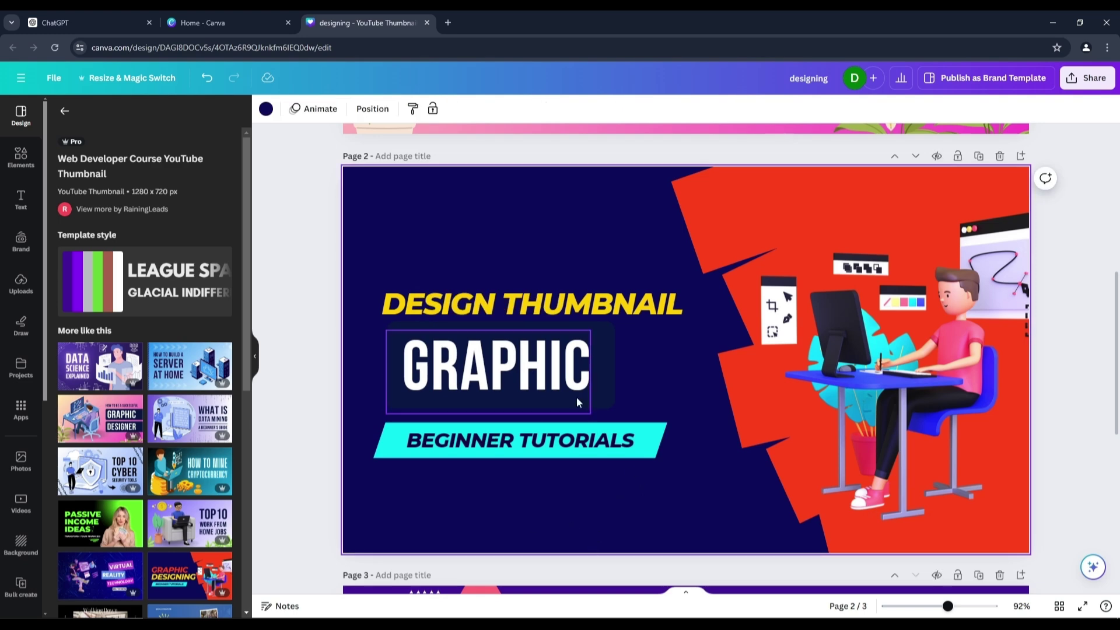
Step: Recolour the box behind "GRAPHIC" red and move the box with its text below the "BEGINNER TUTORIALS" banner
{"action": "left_click", "coordinate": [577, 402]}
{"action": "left_click", "coordinate": [324, 108]}
{"action": "left_click", "coordinate": [634, 490]}
{"action": "left_click", "coordinate": [607, 362]}
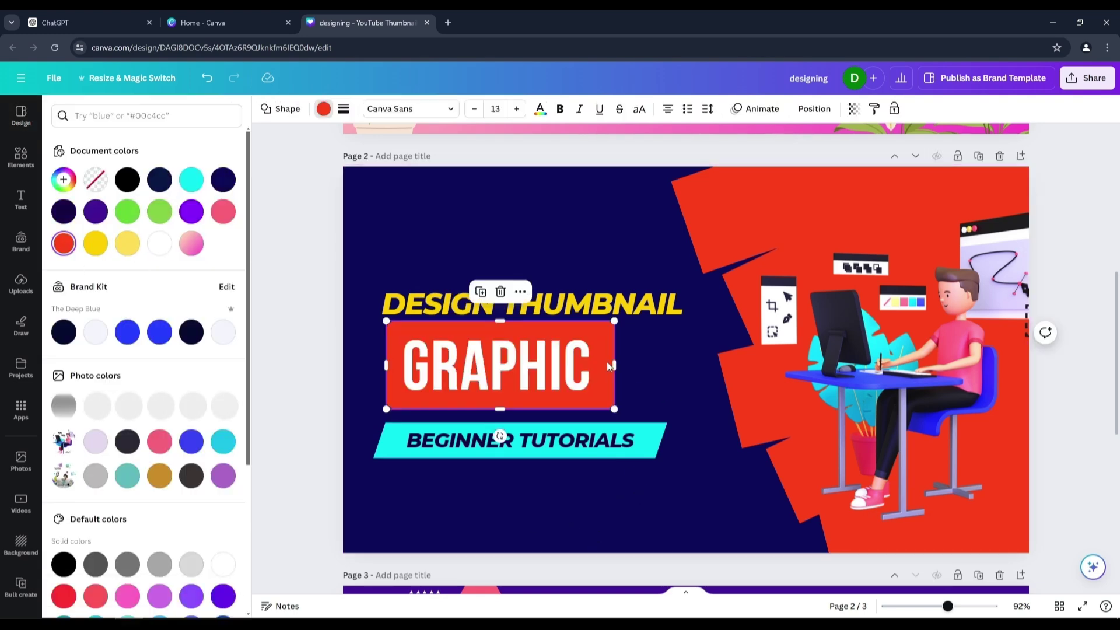
{"action": "left_click", "coordinate": [578, 367], "text": "shift"}
{"action": "left_click_drag", "start_coordinate": [578, 368], "coordinate": [669, 522]}
Step: Move the yellow heading up, change its text to "MY THUMBNAIL DESIGN" and scale it to about font size 32.7
{"action": "left_click_drag", "start_coordinate": [496, 304], "coordinate": [488, 265]}
{"action": "left_click_drag", "start_coordinate": [486, 265], "coordinate": [389, 261]}
{"action": "type", "text": "MY"}
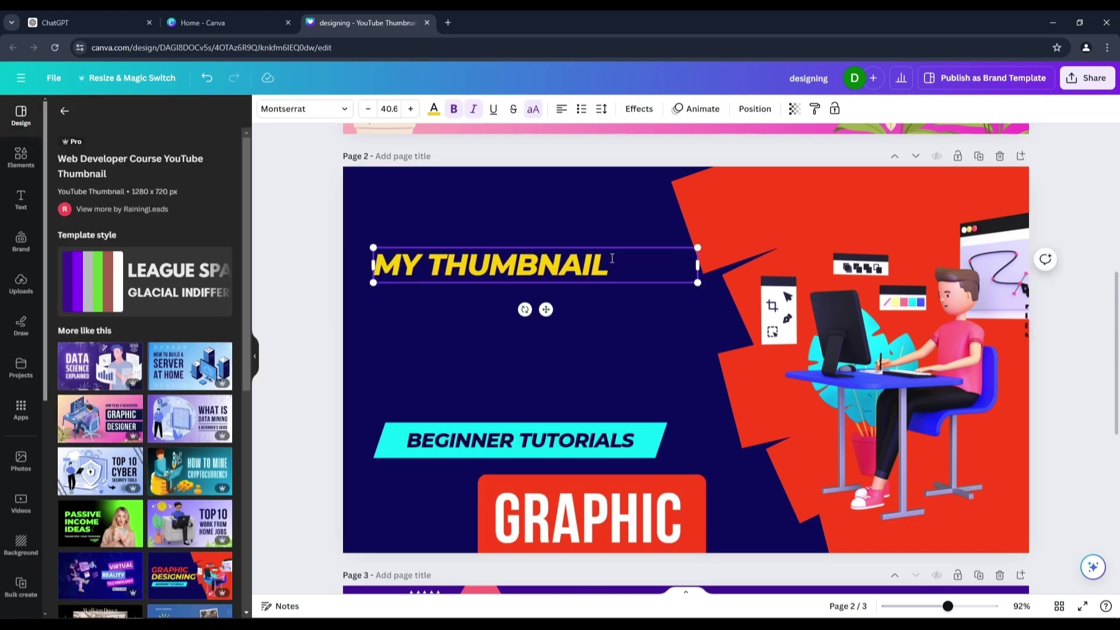
{"action": "type", "text": " DESIGN"}
{"action": "mouse_move", "coordinate": [698, 283]}
{"action": "left_mouse_down"}
{"action": "mouse_move", "coordinate": [744, 294]}
{"action": "mouse_move", "coordinate": [680, 272]}
{"action": "left_mouse_up"}
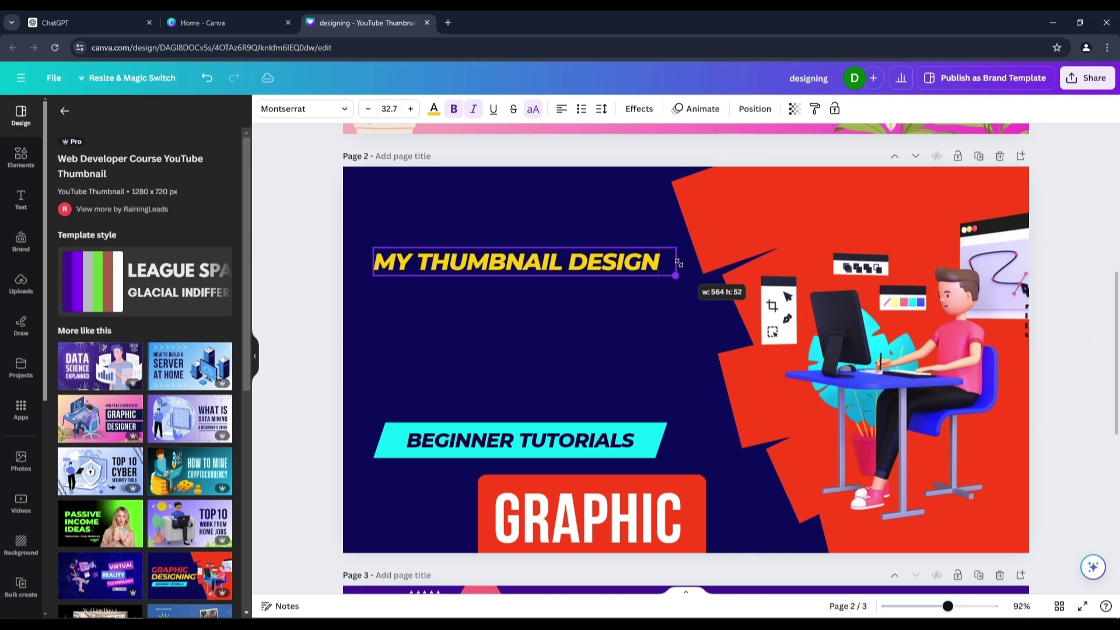
Step: Move the red "GRAPHIC" box with its text directly beneath the "MY THUMBNAIL DESIGN" heading
{"action": "left_click", "coordinate": [740, 524]}
{"action": "left_click_drag", "start_coordinate": [590, 488], "coordinate": [513, 301]}
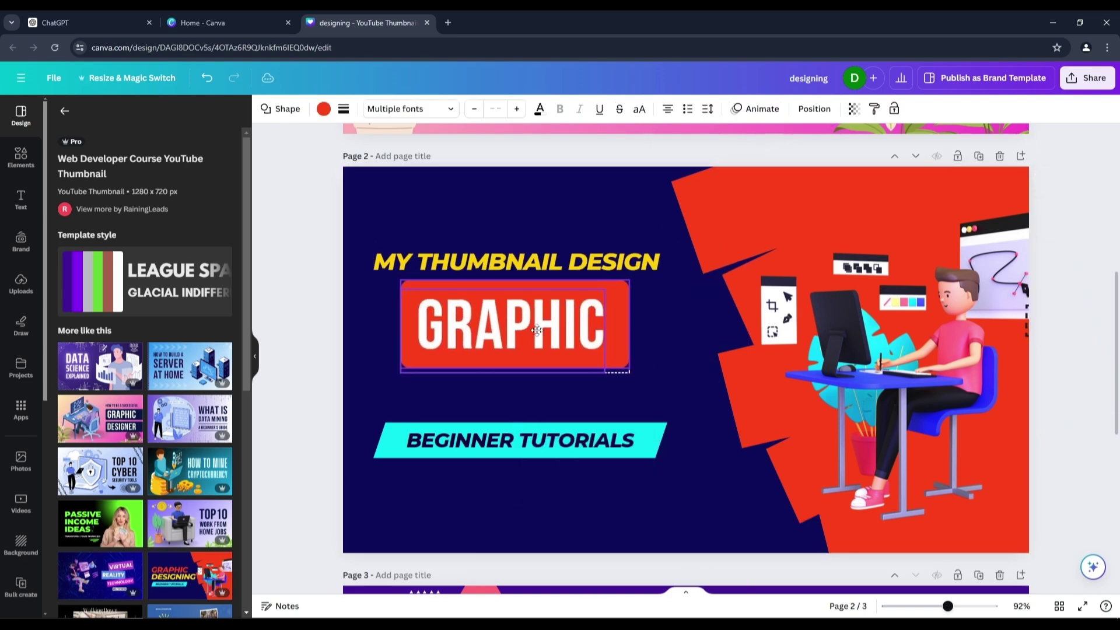
Step: Replace the "GRAPHIC" text in the red box on page 2 with "SECRETS"
{"action": "double_click", "coordinate": [513, 303]}
{"action": "type", "text": "SE"}
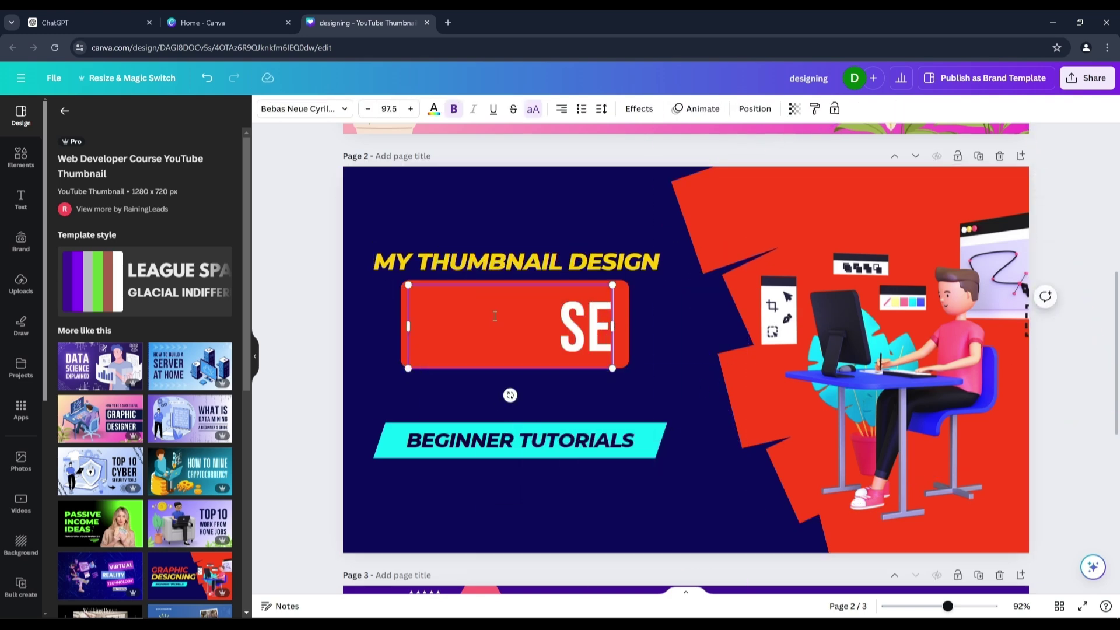
{"action": "type", "text": "CRETS"}
{"action": "left_click", "coordinate": [630, 376]}
Step: Apply a black Outline effect to the "SECRETS" text and enlarge it to about font size 99.5
{"action": "left_click", "coordinate": [560, 344]}
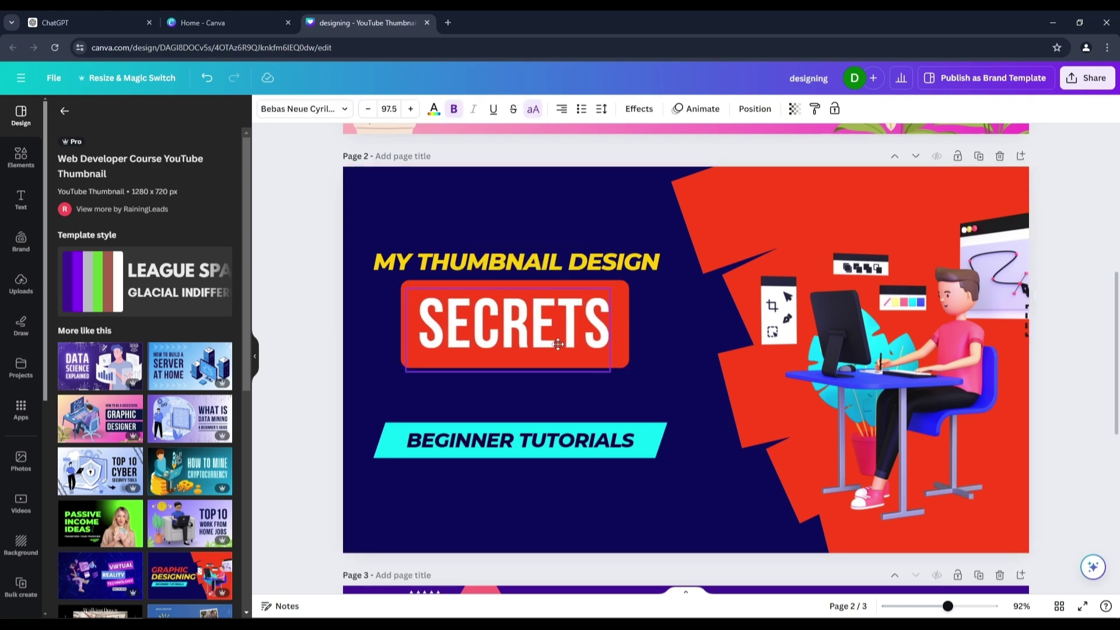
{"action": "left_click", "coordinate": [639, 109]}
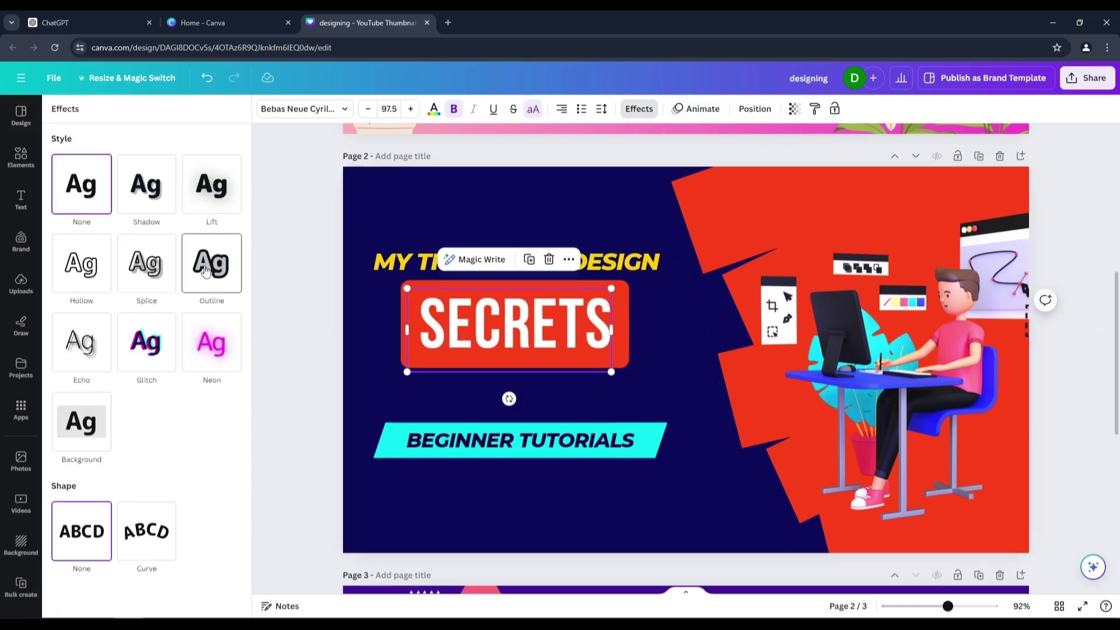
{"action": "left_click", "coordinate": [203, 258]}
{"action": "left_click", "coordinate": [223, 360]}
{"action": "left_click", "coordinate": [89, 422]}
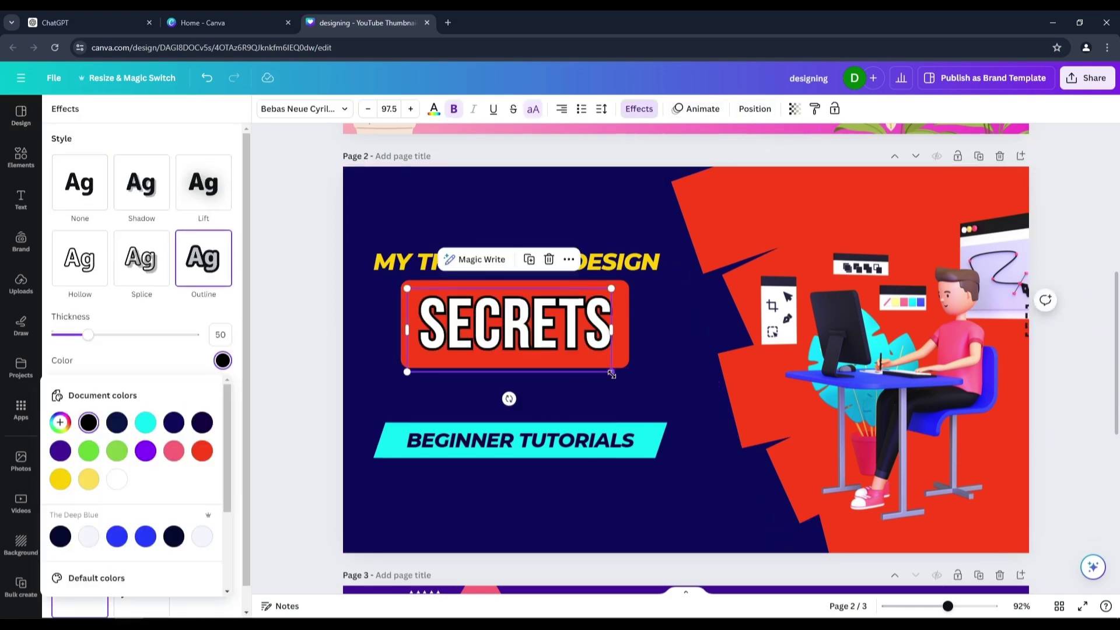
{"action": "left_click_drag", "start_coordinate": [612, 374], "coordinate": [615, 373]}
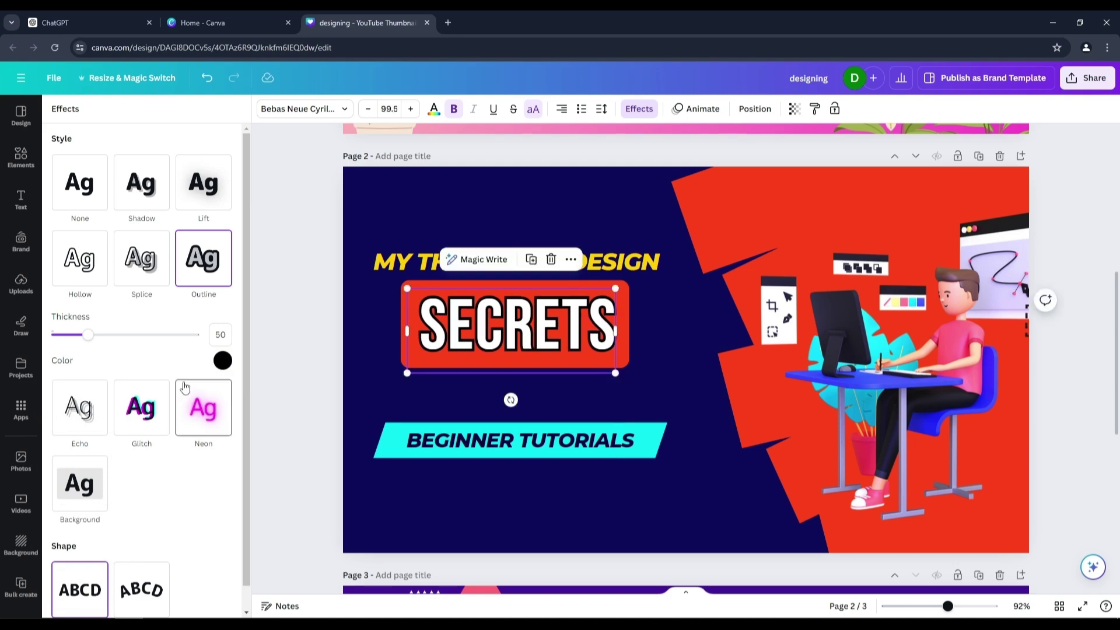
Step: Change the outline colour of the "SECRETS" text to the custom dark grey #373737
{"action": "left_click", "coordinate": [222, 360]}
{"action": "left_click", "coordinate": [60, 422]}
{"action": "left_click", "coordinate": [63, 499]}
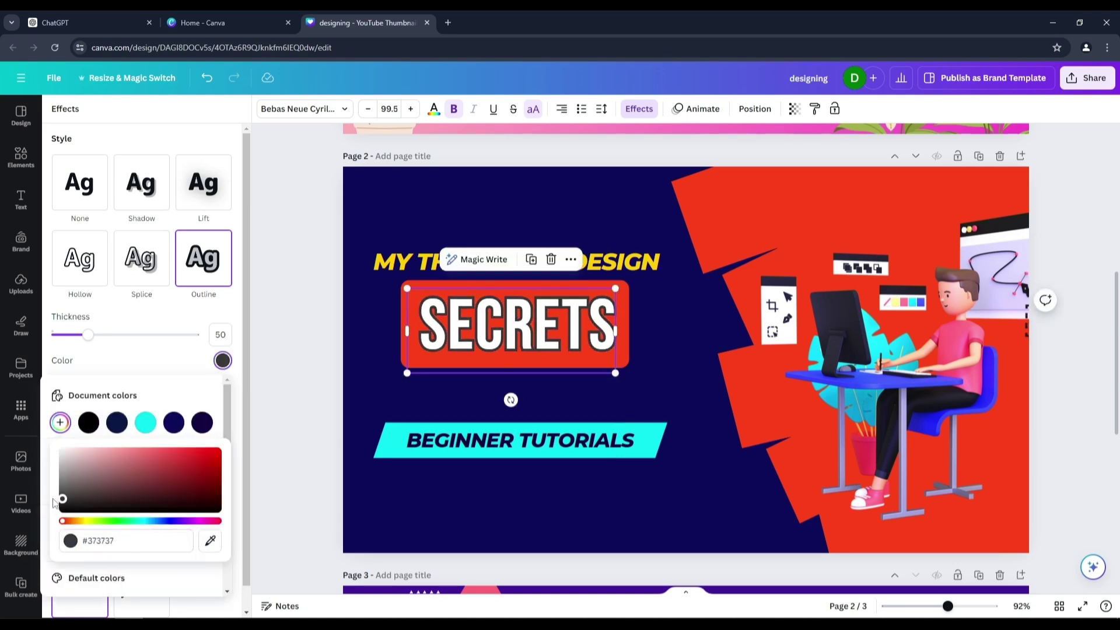
{"action": "left_click", "coordinate": [652, 364]}
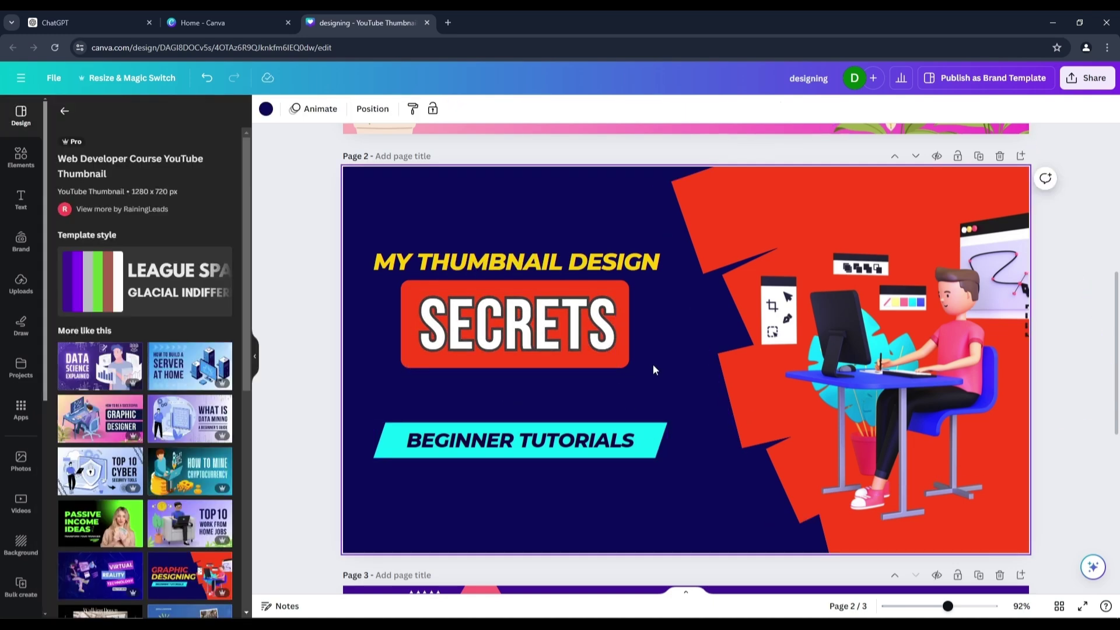
Step: Narrow the red box slightly and move it with the "SECRETS" text down to just above the "BEGINNER TUTORIALS" banner
{"action": "left_click", "coordinate": [567, 332]}
{"action": "left_click", "coordinate": [678, 331]}
{"action": "left_click", "coordinate": [620, 331]}
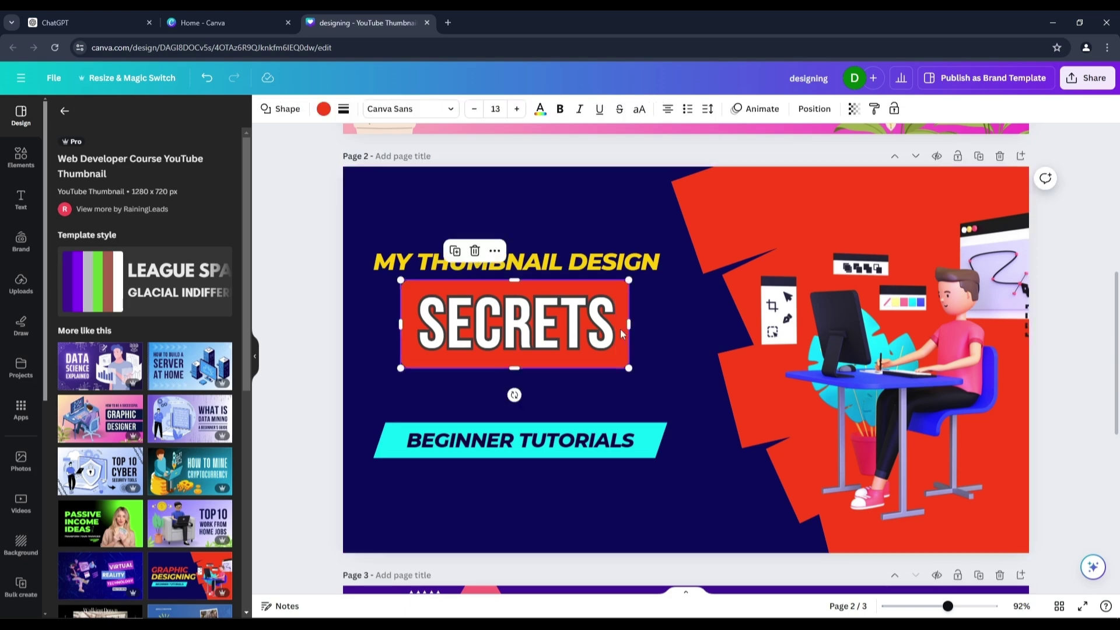
{"action": "left_click_drag", "start_coordinate": [402, 324], "coordinate": [406, 324]}
{"action": "left_click_drag", "start_coordinate": [670, 342], "coordinate": [562, 370]}
Step: Move the yellow "MY THUMBNAIL DESIGN" heading down to just above the red box and enlarge it to about font size 35.9
{"action": "left_click", "coordinate": [528, 252]}
{"action": "left_click", "coordinate": [655, 320]}
{"action": "left_click_drag", "start_coordinate": [533, 267], "coordinate": [529, 293]}
{"action": "left_click_drag", "start_coordinate": [672, 307], "coordinate": [701, 310]}
{"action": "left_click_drag", "start_coordinate": [631, 290], "coordinate": [616, 294]}
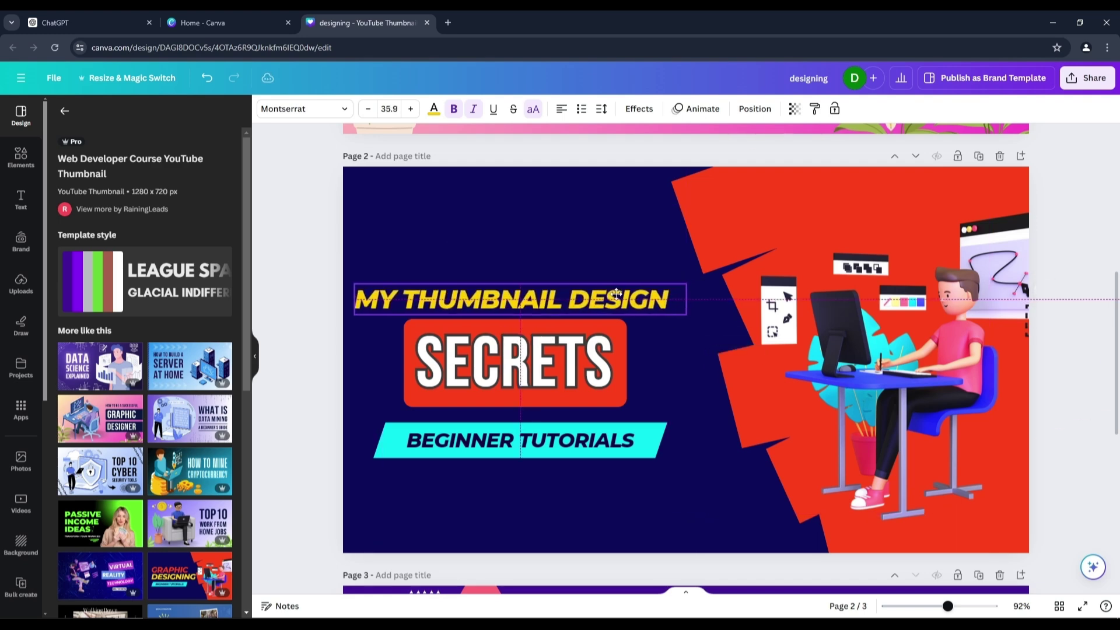
Step: Delete the cyan "BEGINNER TUTORIALS" banner together with its text
{"action": "left_click", "coordinate": [674, 382]}
{"action": "left_click_drag", "start_coordinate": [611, 438], "coordinate": [601, 437]}
{"action": "key", "text": "Delete"}
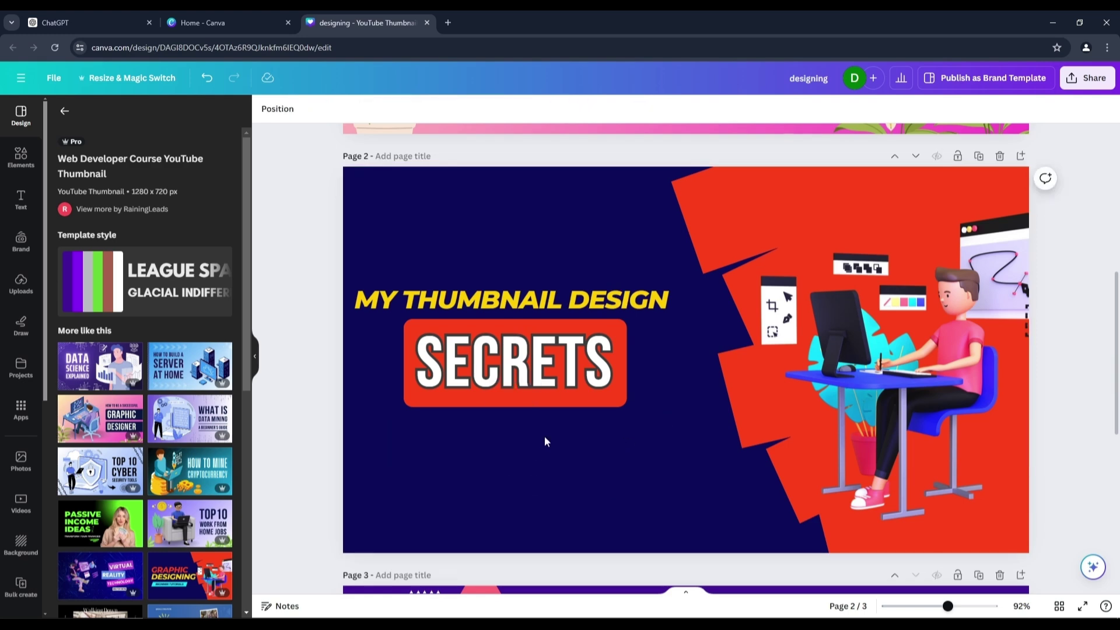
Step: Centre the yellow heading over the red "SECRETS" box and move them together to the middle of the dark blue area
{"action": "left_click_drag", "start_coordinate": [548, 300], "coordinate": [558, 298]}
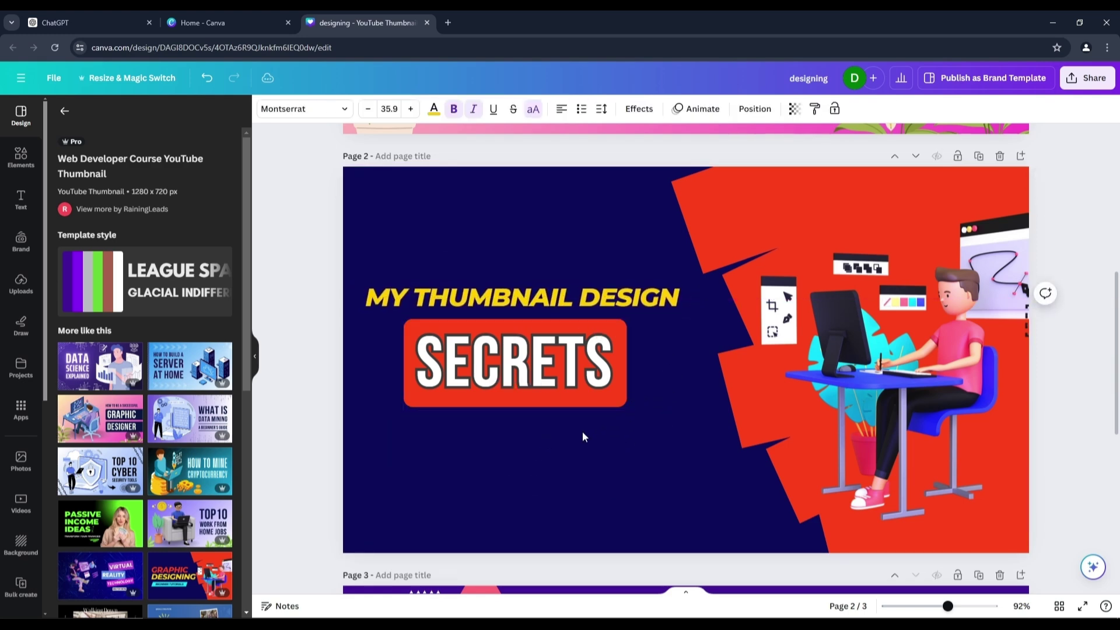
{"action": "left_click_drag", "start_coordinate": [582, 434], "coordinate": [359, 275]}
{"action": "left_click_drag", "start_coordinate": [540, 297], "coordinate": [567, 319]}
{"action": "left_click", "coordinate": [616, 473]}
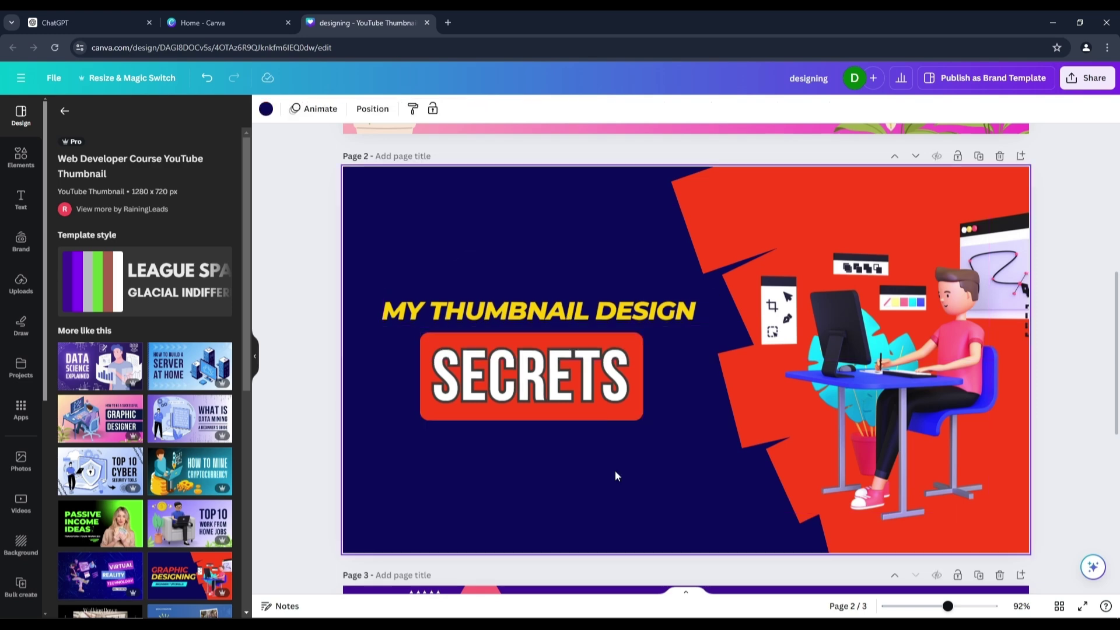
{"action": "left_click_drag", "start_coordinate": [567, 374], "coordinate": [555, 374]}
{"action": "left_click", "coordinate": [1055, 359]}
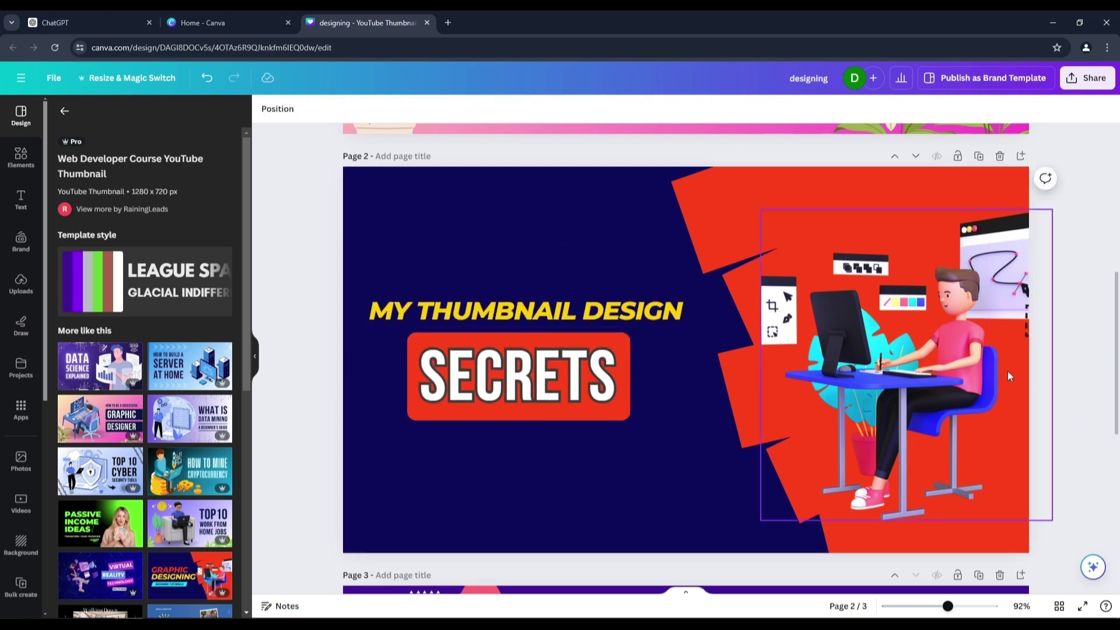
Step: Delete the "WEB DEVELOPER COURSE" page and the pink "HOW TO BE A SUCCESSFUL DESIGNER" page, keeping only the finished thumbnail
{"action": "scroll", "coordinate": [1059, 324], "scroll_direction": "down", "scroll_amount": 5}
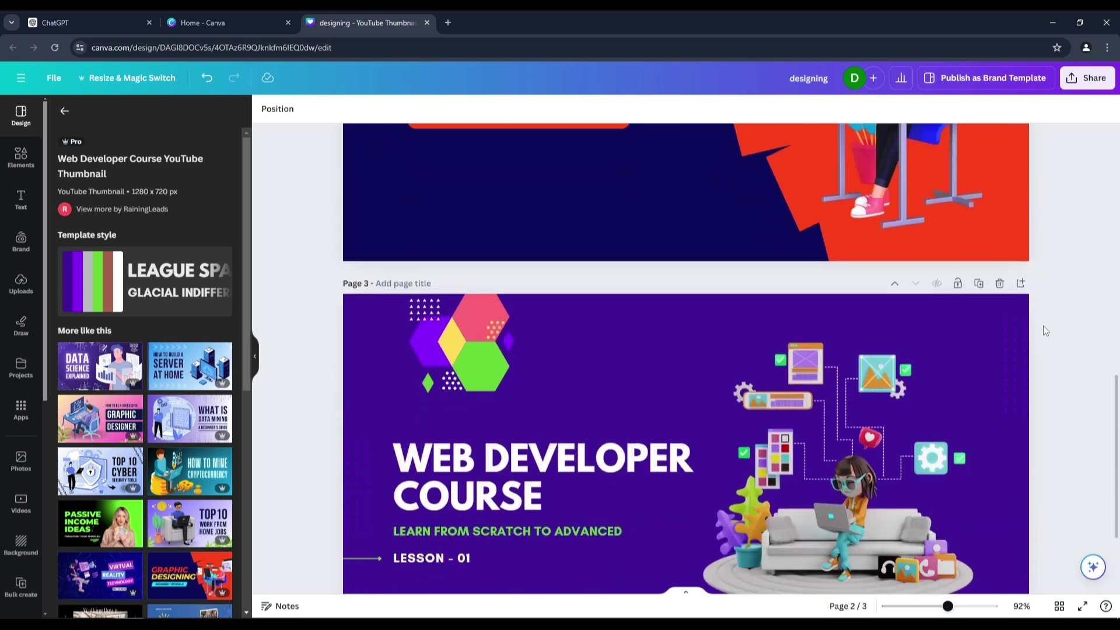
{"action": "left_click", "coordinate": [1001, 285]}
{"action": "scroll", "coordinate": [1018, 327], "scroll_direction": "up", "scroll_amount": 7}
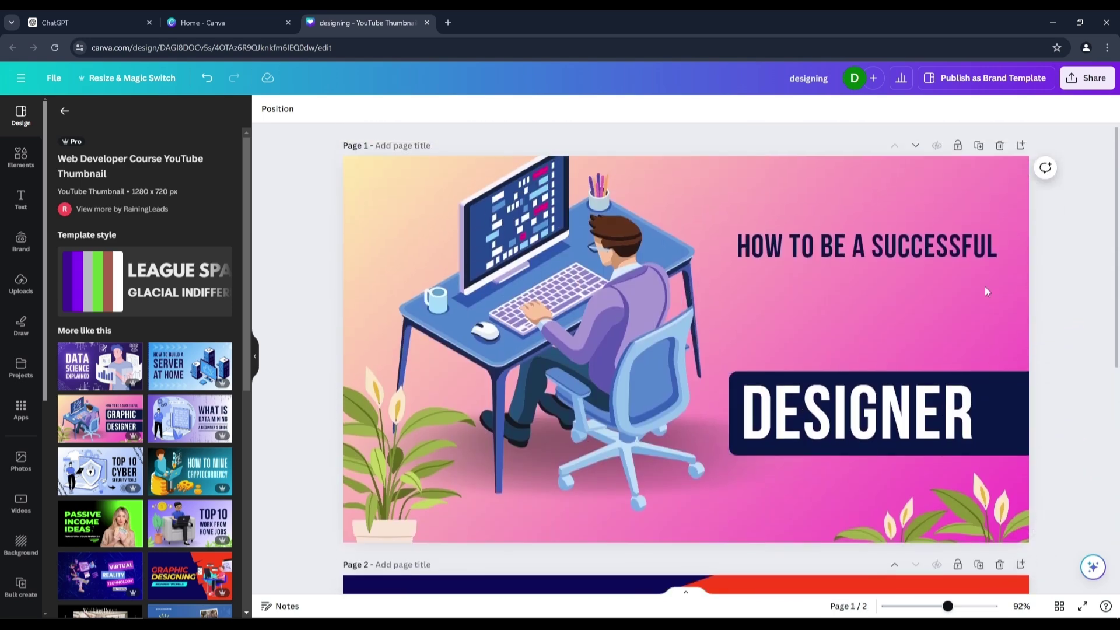
{"action": "left_click", "coordinate": [999, 147]}
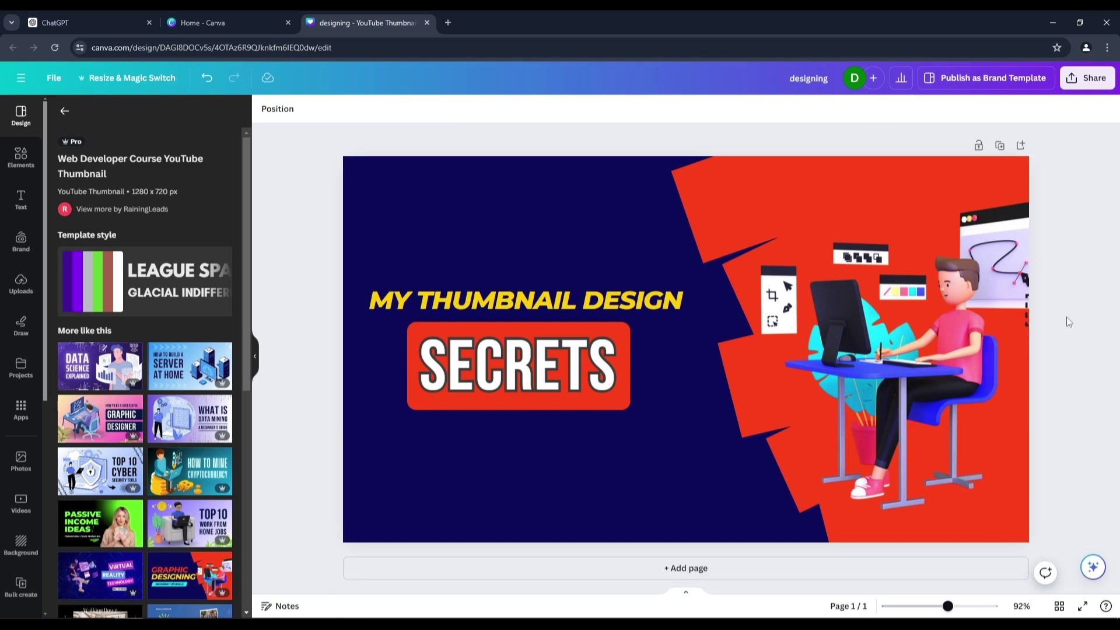
Step: Download the thumbnail as a PNG at 1,280 × 720 px
{"action": "left_click", "coordinate": [1072, 82]}
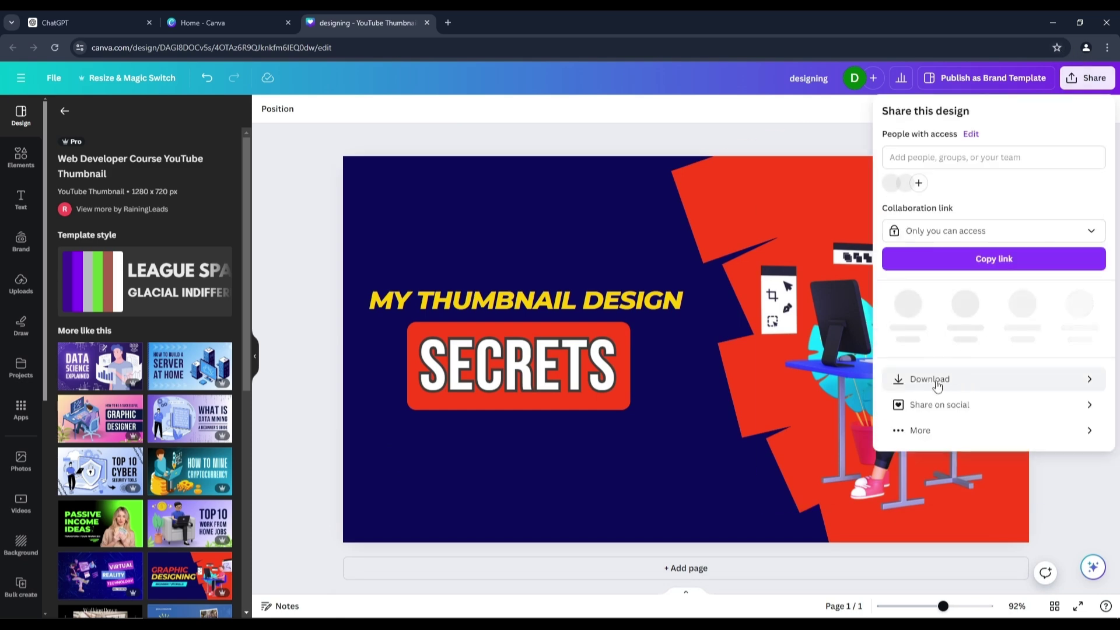
{"action": "left_click", "coordinate": [935, 380]}
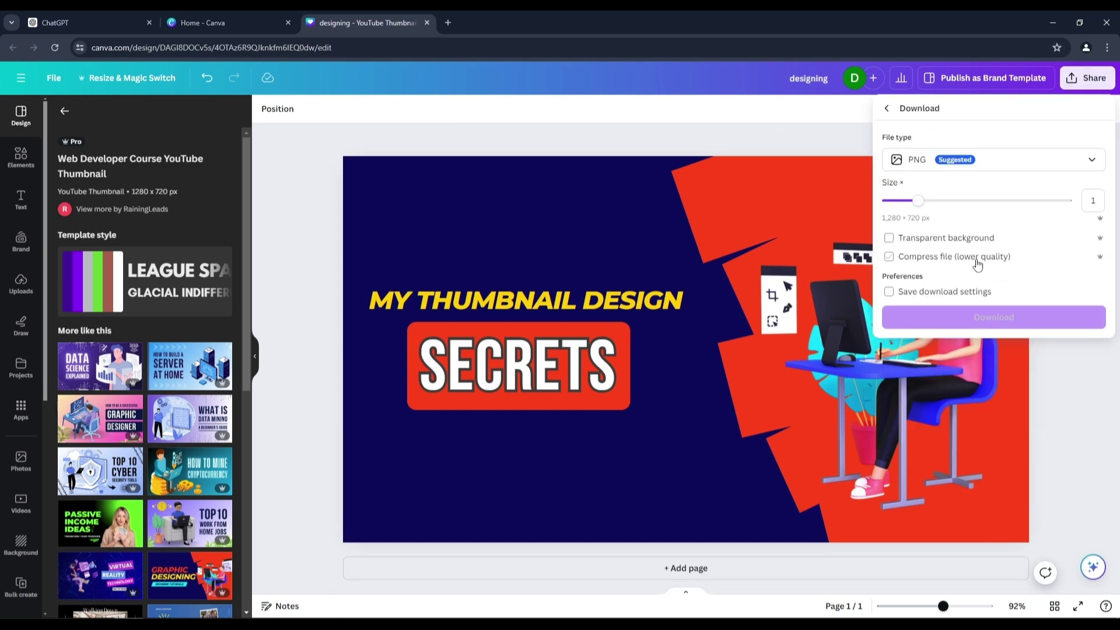
{"action": "left_click", "coordinate": [989, 324]}
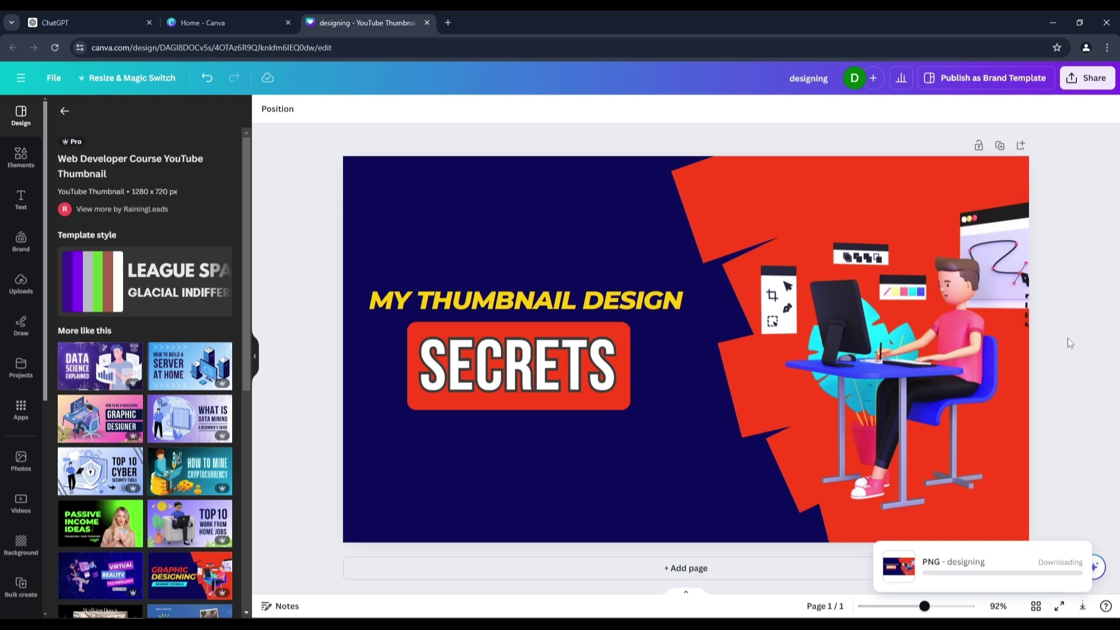